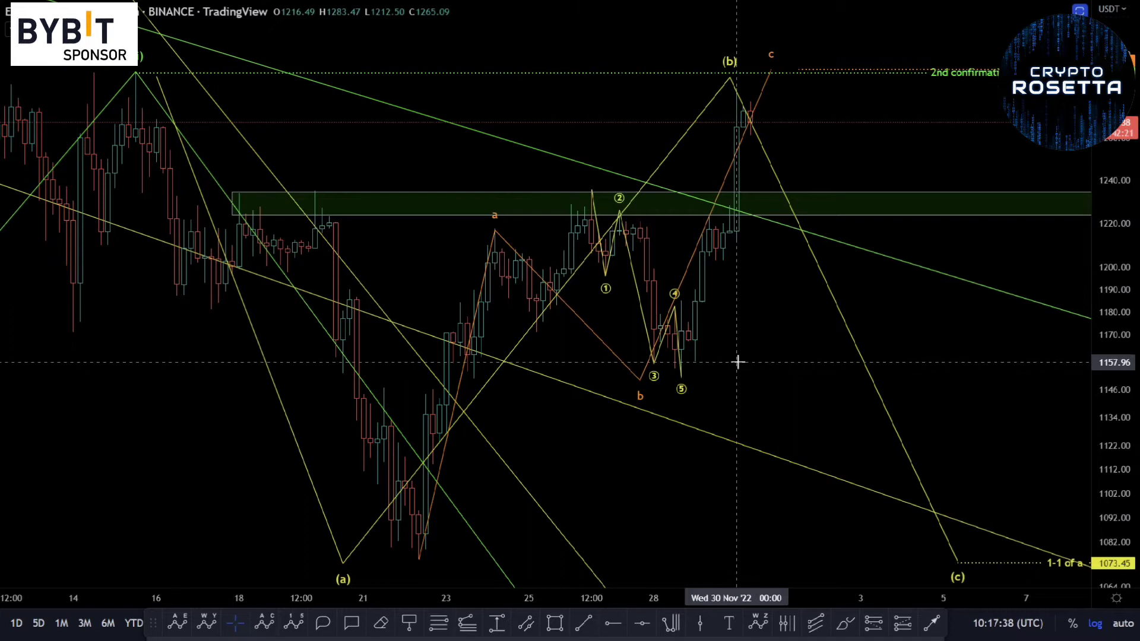
Switch the chart to the 1-hour interval and show the recent wave count with its projected (c) target.
left_click_drag(970, 313, 842, 222)
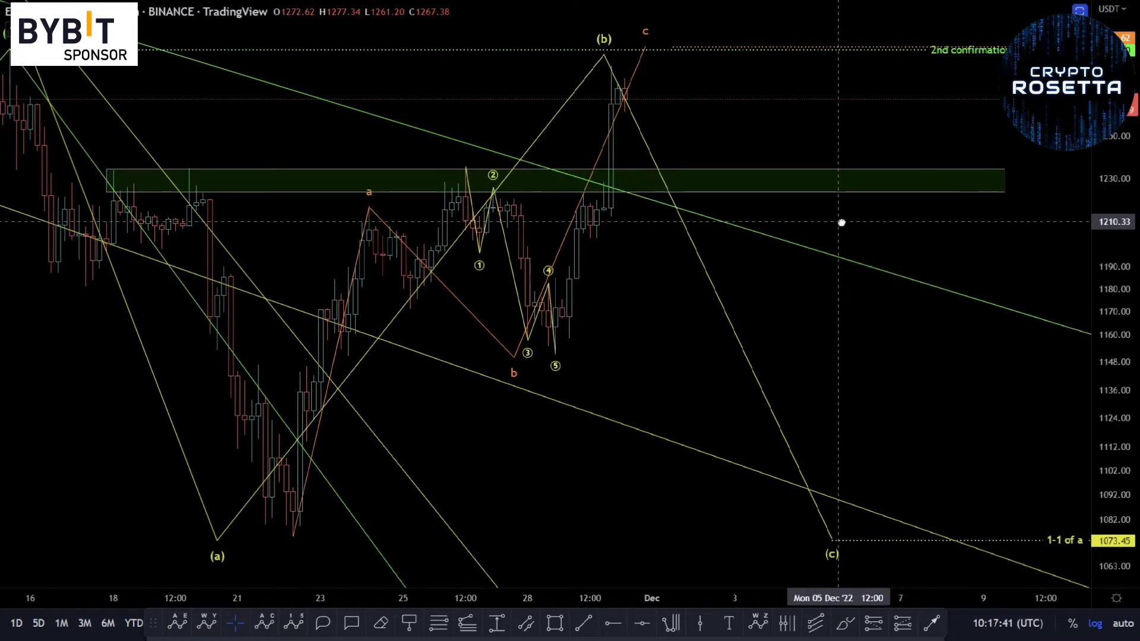
left_click_drag(857, 143, 837, 126)
left_click_drag(1138, 266, 1134, 291)
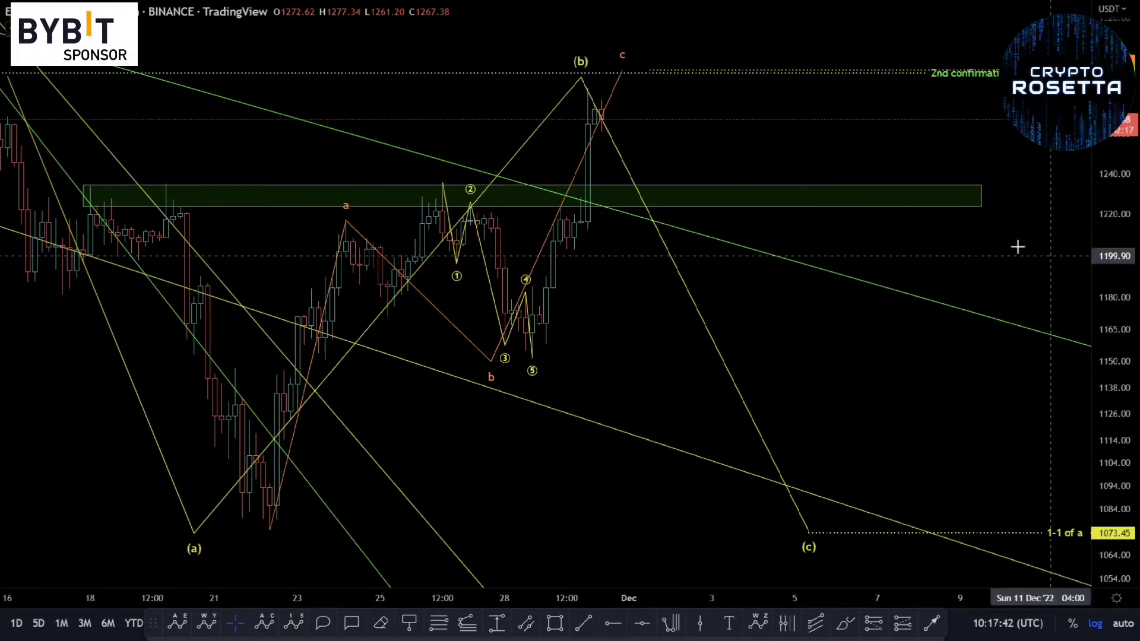
left_click_drag(752, 153, 746, 182)
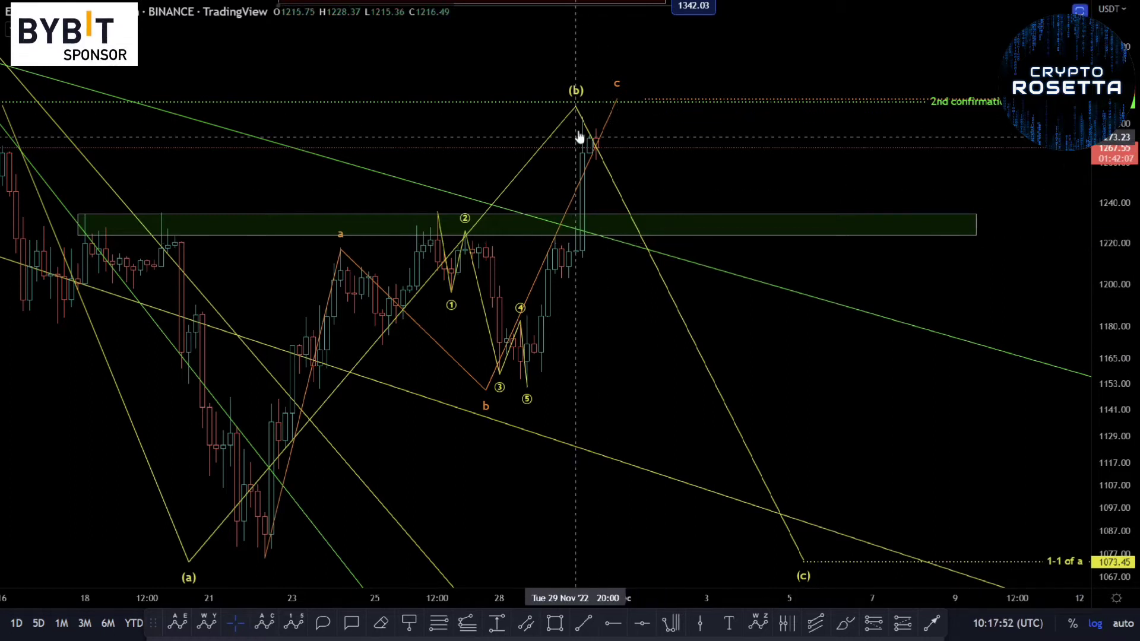
type("1H")
key("Return")
scroll(549, 359, "down", 3)
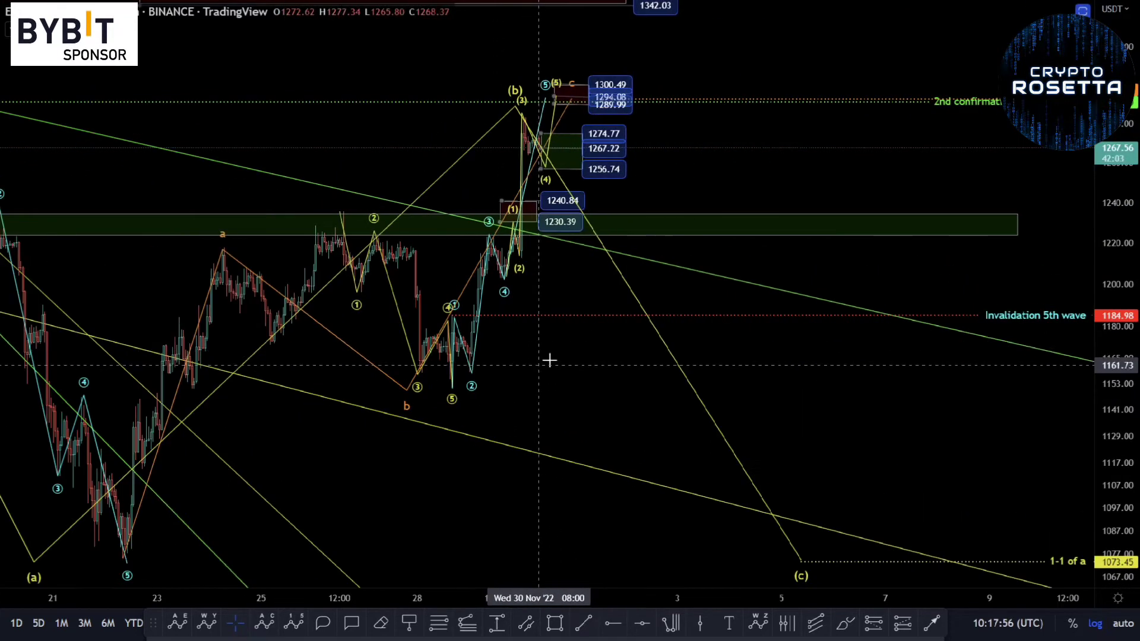
Examine the 1-hour wave count from the November low through the (b) top to the projected (c) target and its invalidation levels.
left_click_drag(186, 284, 256, 230)
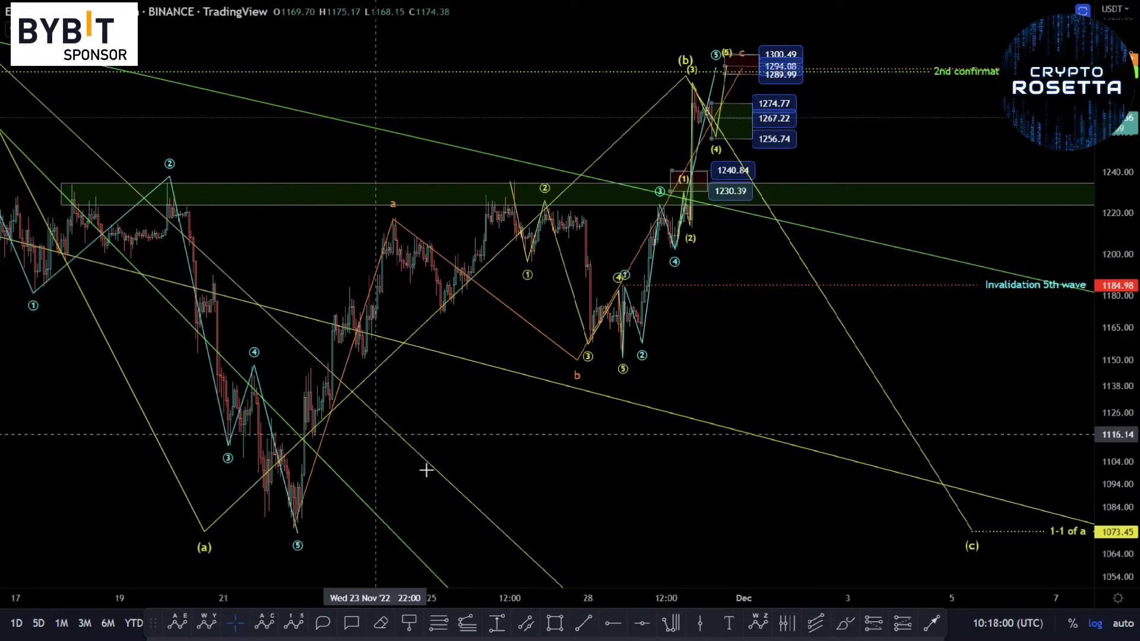
left_click_drag(738, 313, 623, 362)
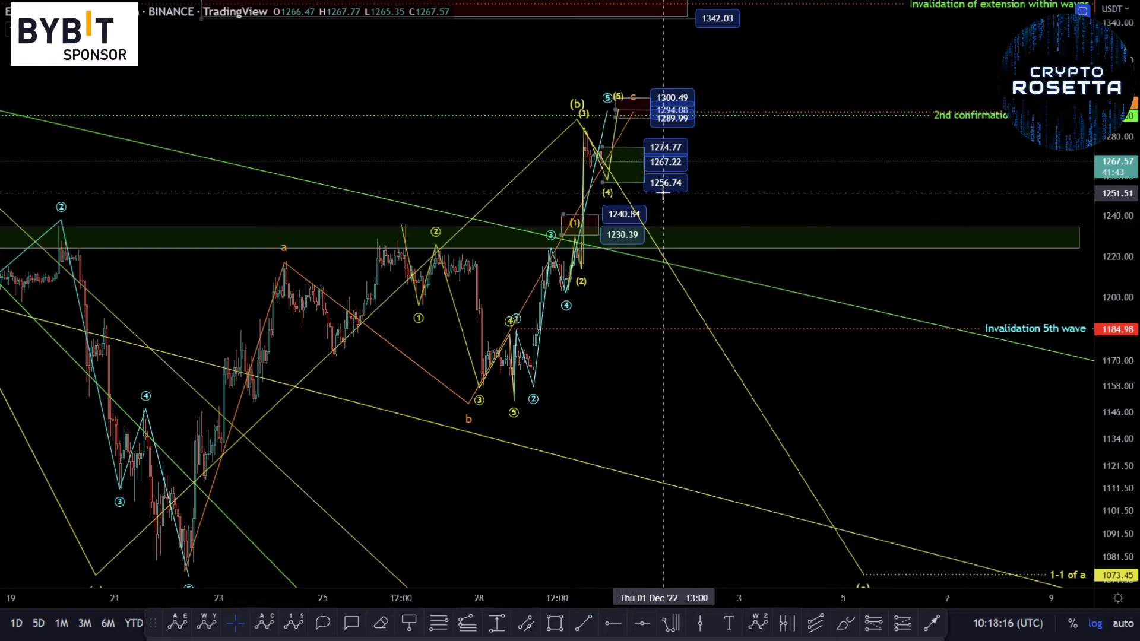
left_click_drag(796, 161, 779, 182)
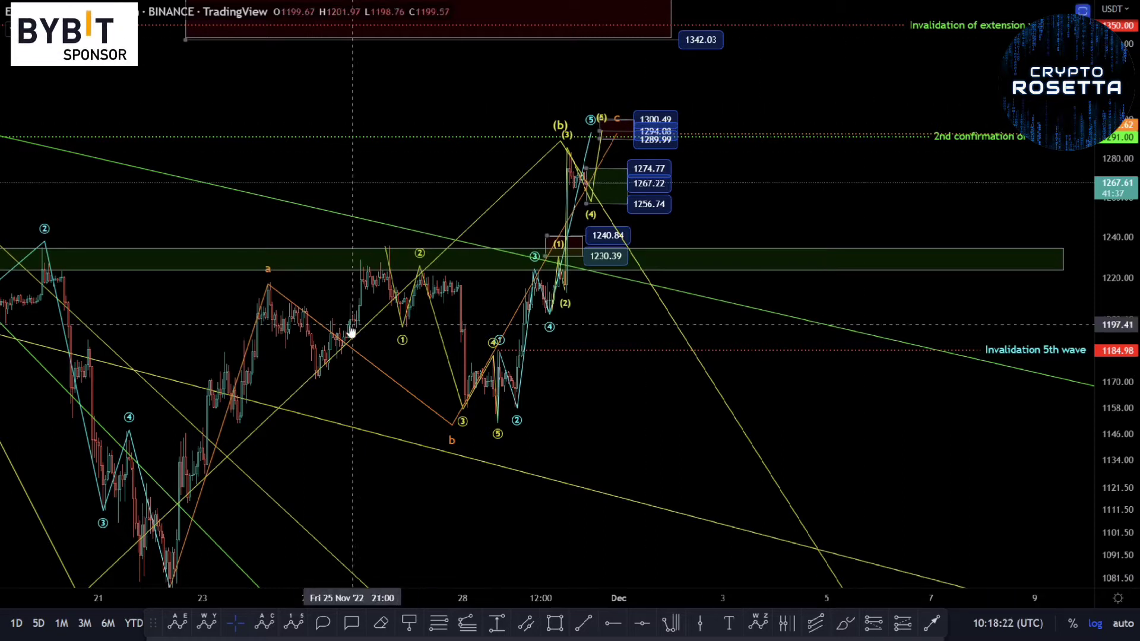
left_click_drag(123, 257, 191, 249)
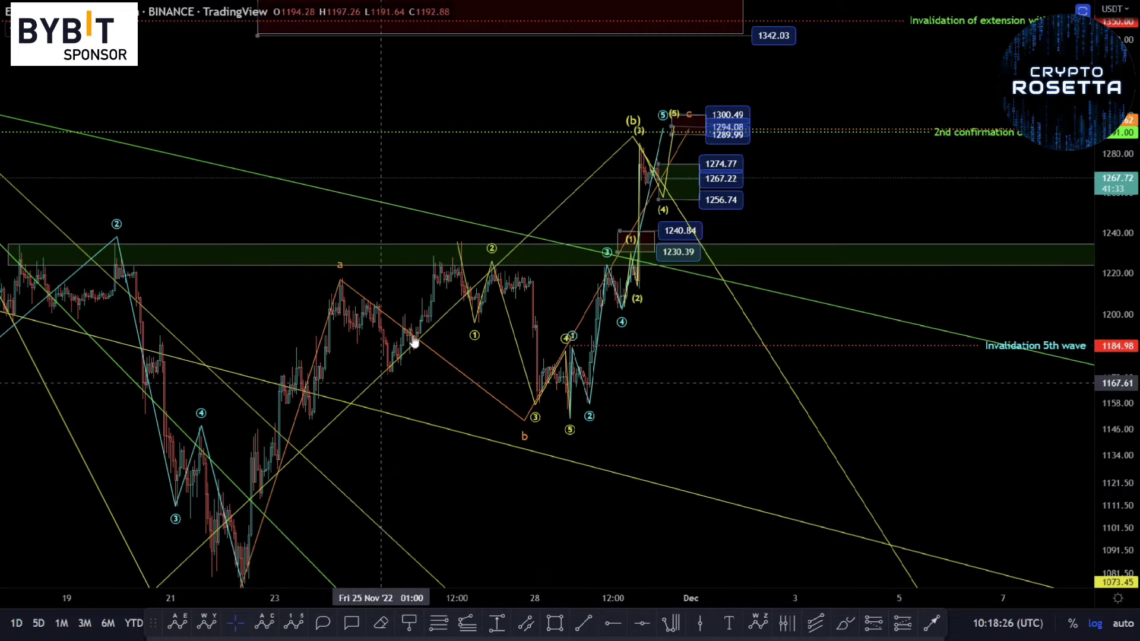
left_click_drag(689, 363, 664, 337)
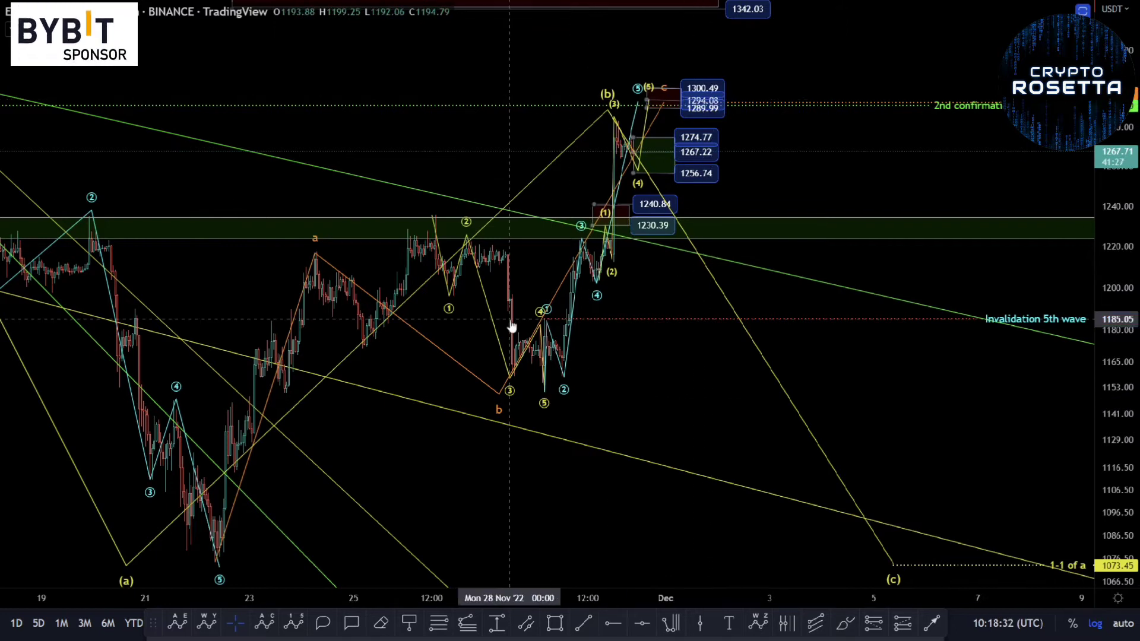
left_click_drag(644, 339, 593, 322)
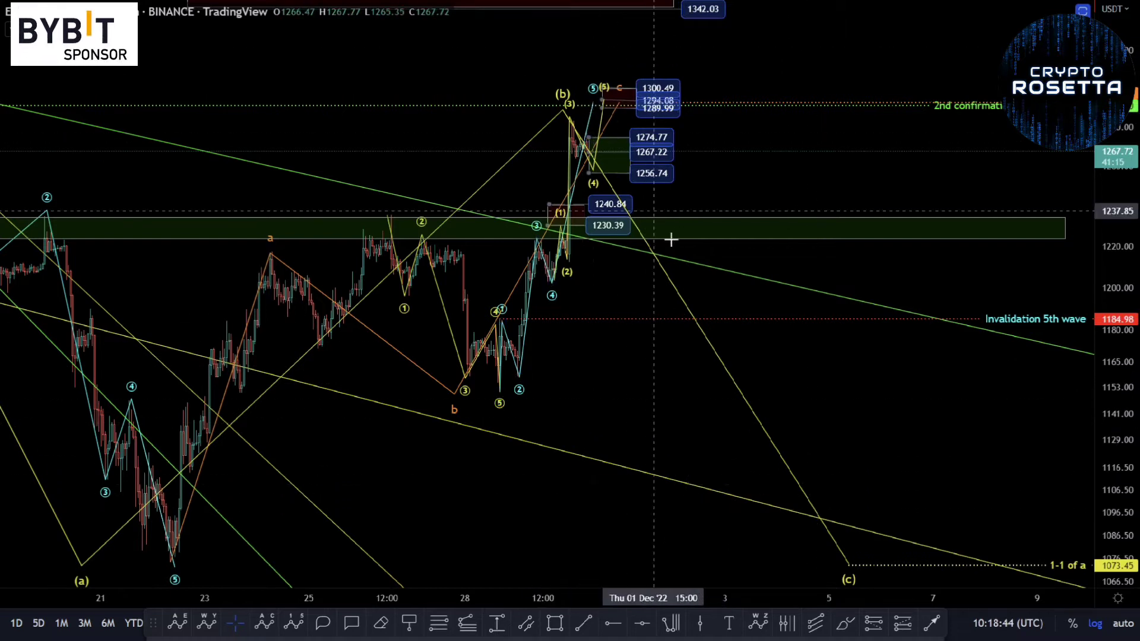
left_click_drag(661, 402, 704, 351)
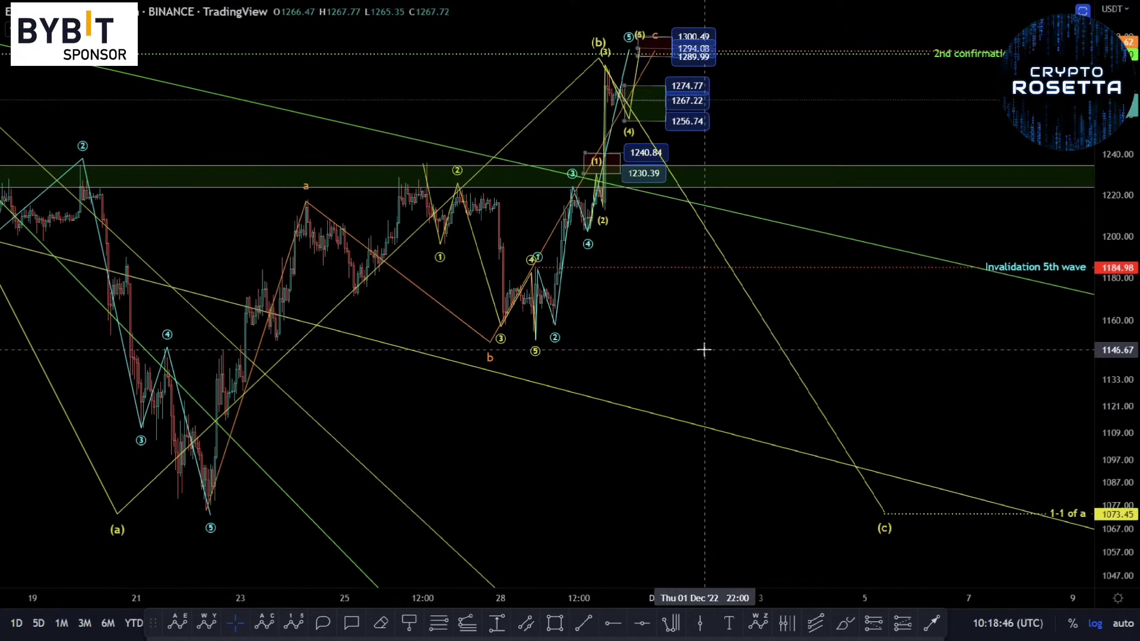
left_click_drag(445, 132, 471, 163)
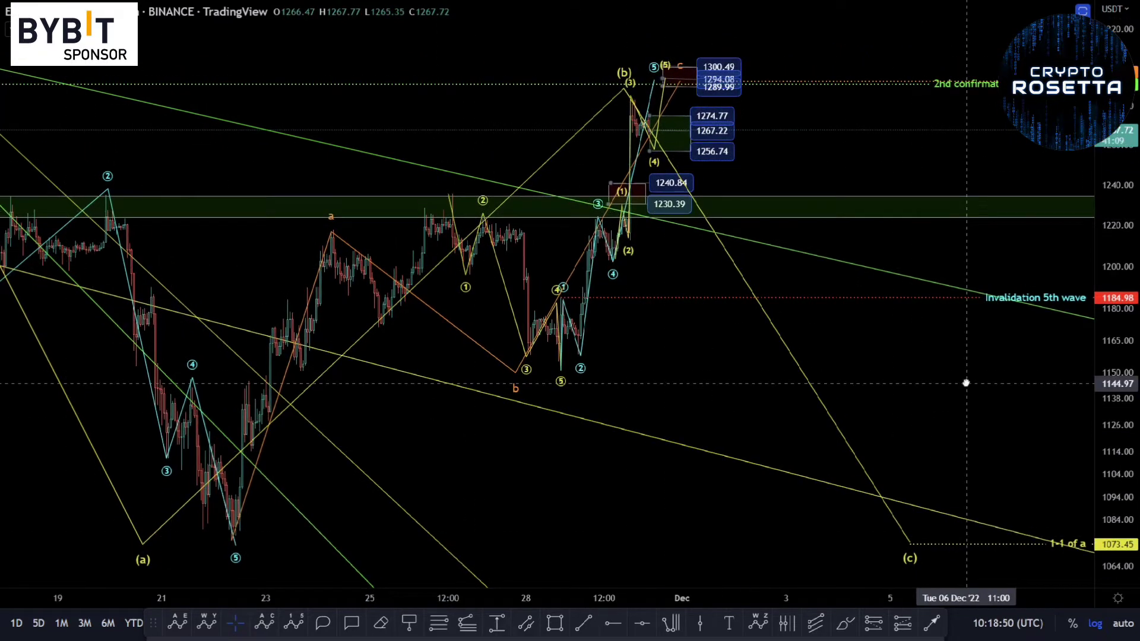
left_click_drag(966, 383, 934, 380)
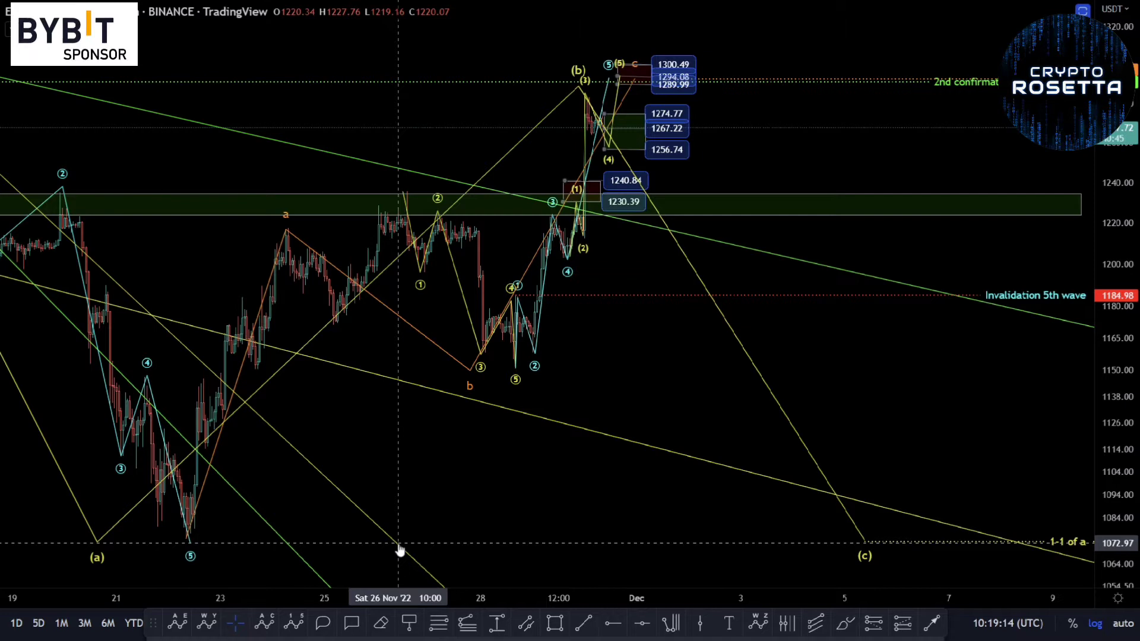
left_click_drag(831, 352, 760, 407)
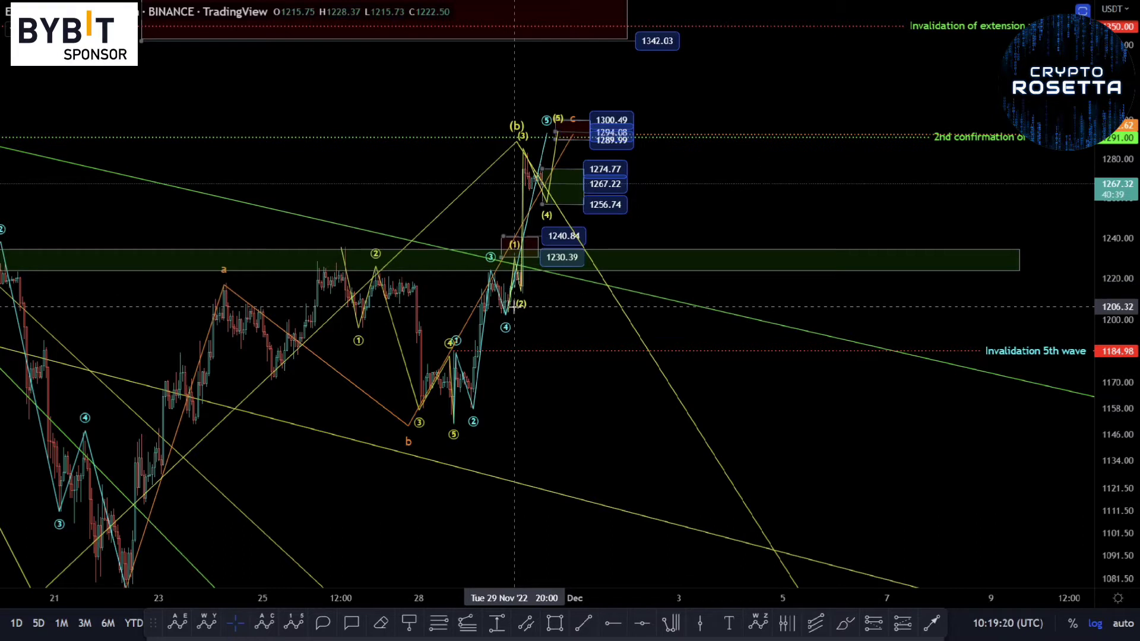
Leave the full-screen chart, switch to the second ETHUSDT chart layout and display it full screen.
key("Escape")
left_click(350, 28)
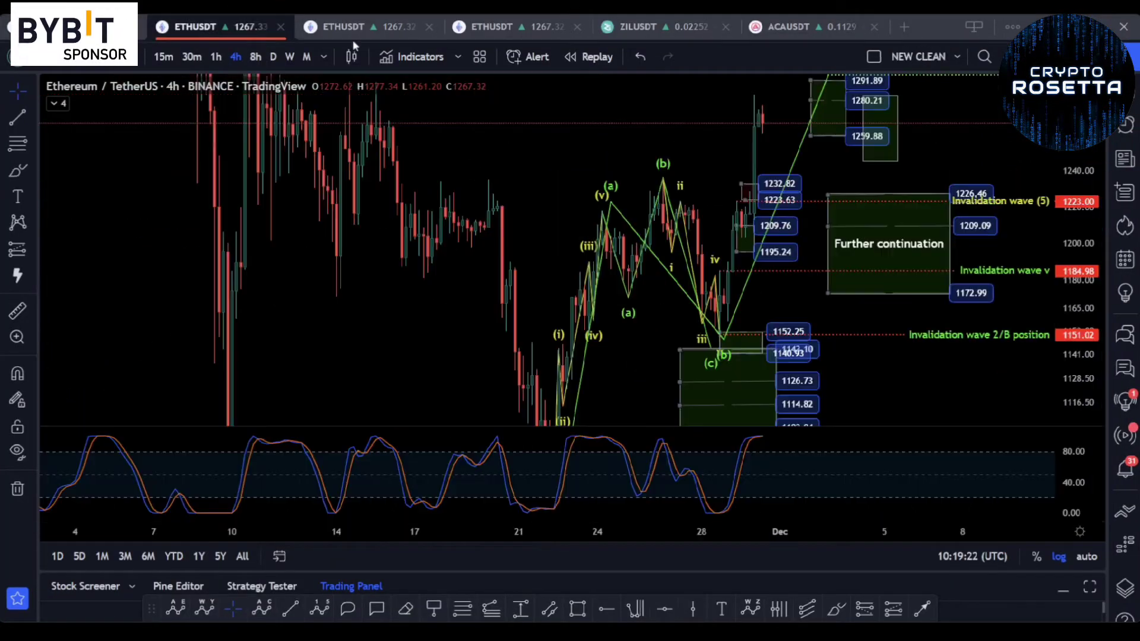
left_click_drag(400, 257, 588, 292)
key("shift+f")
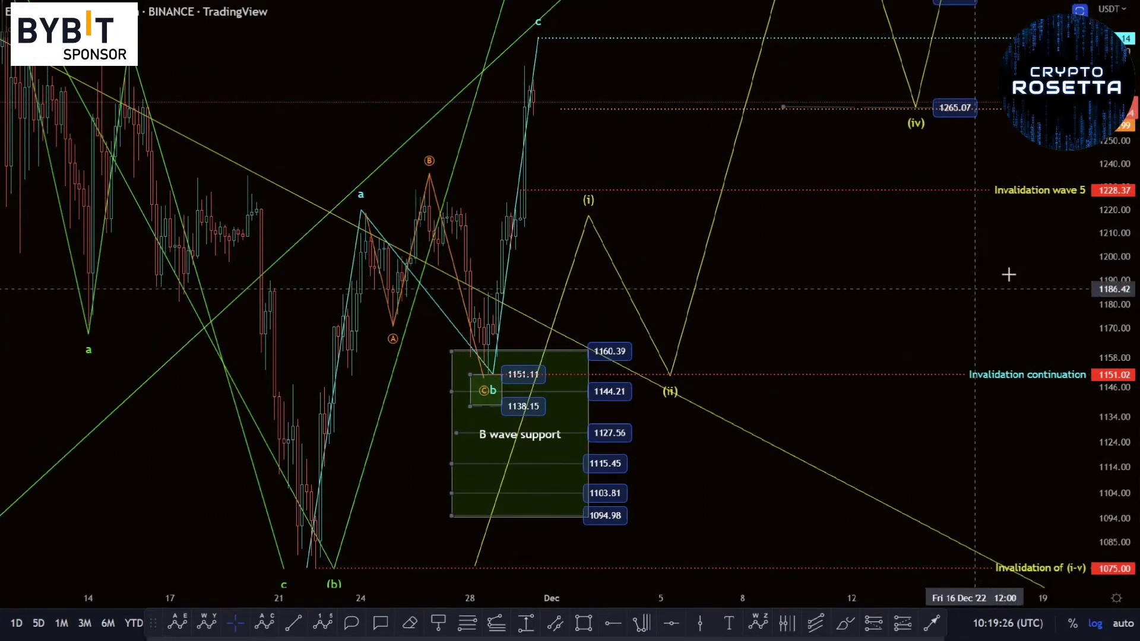
Draw a descending trend line from the 10 November high near wave (a) to about 1239.24 on 20 December 2022.
left_click_drag(1120, 256, 1120, 356)
scroll(535, 290, "down", 5)
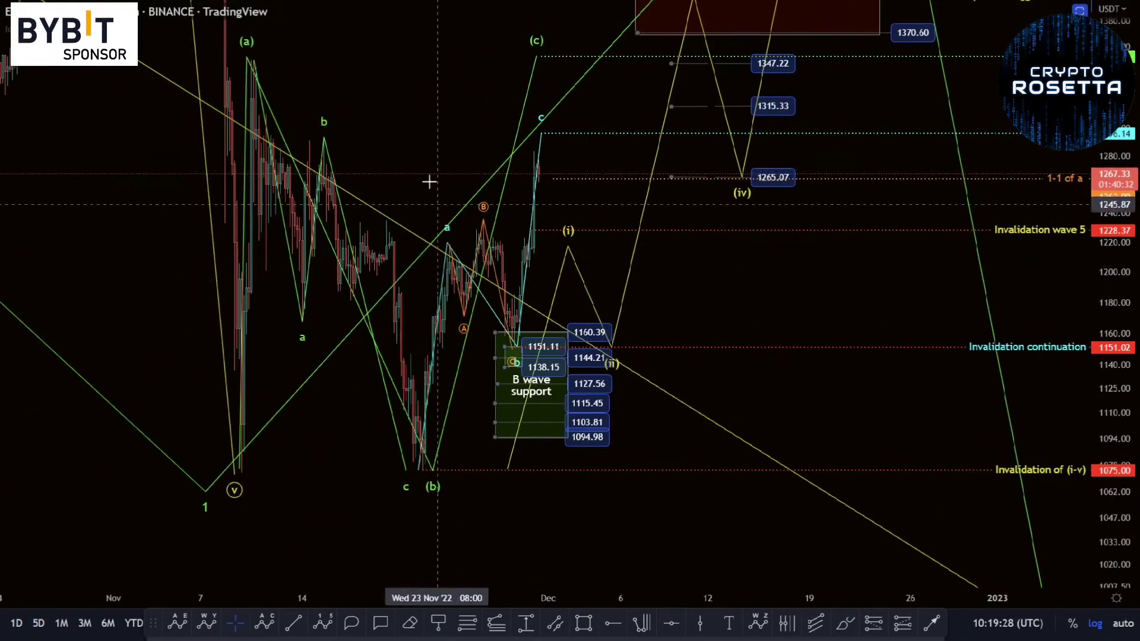
left_click_drag(421, 142, 362, 206)
scroll(367, 246, "up", 3)
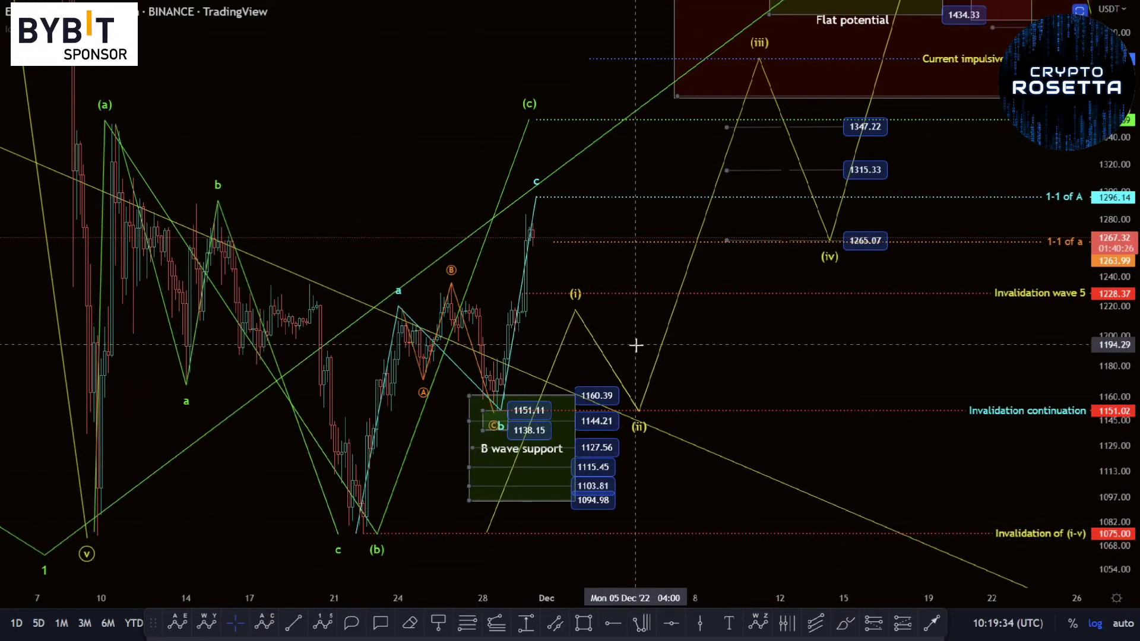
left_click_drag(655, 330, 652, 324)
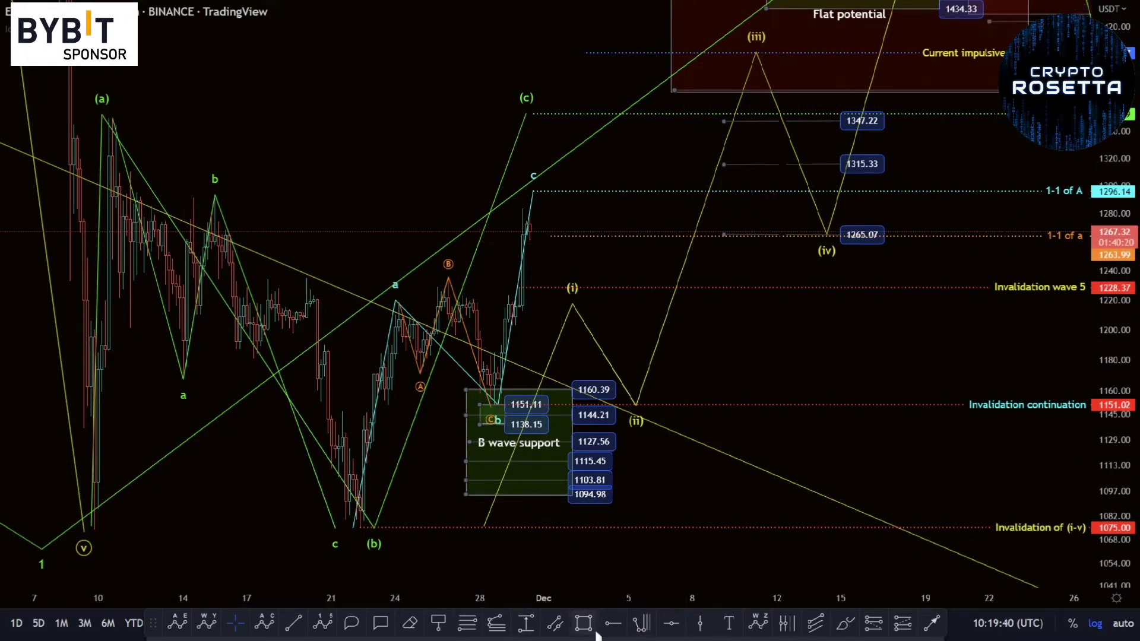
key("alt+t")
left_click(108, 117)
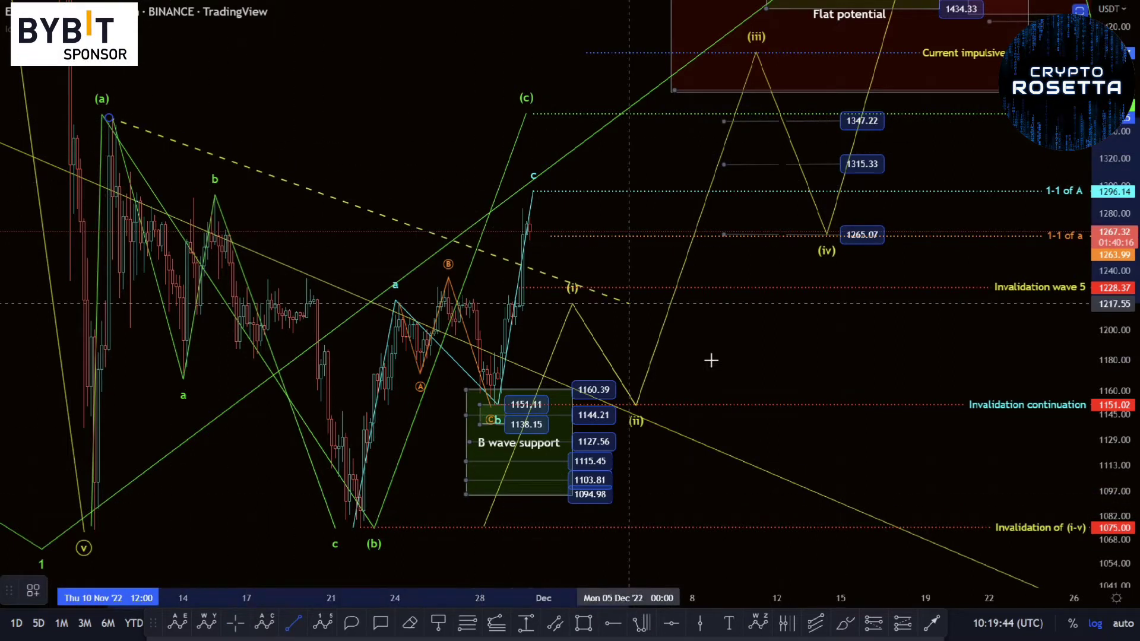
left_click(961, 271)
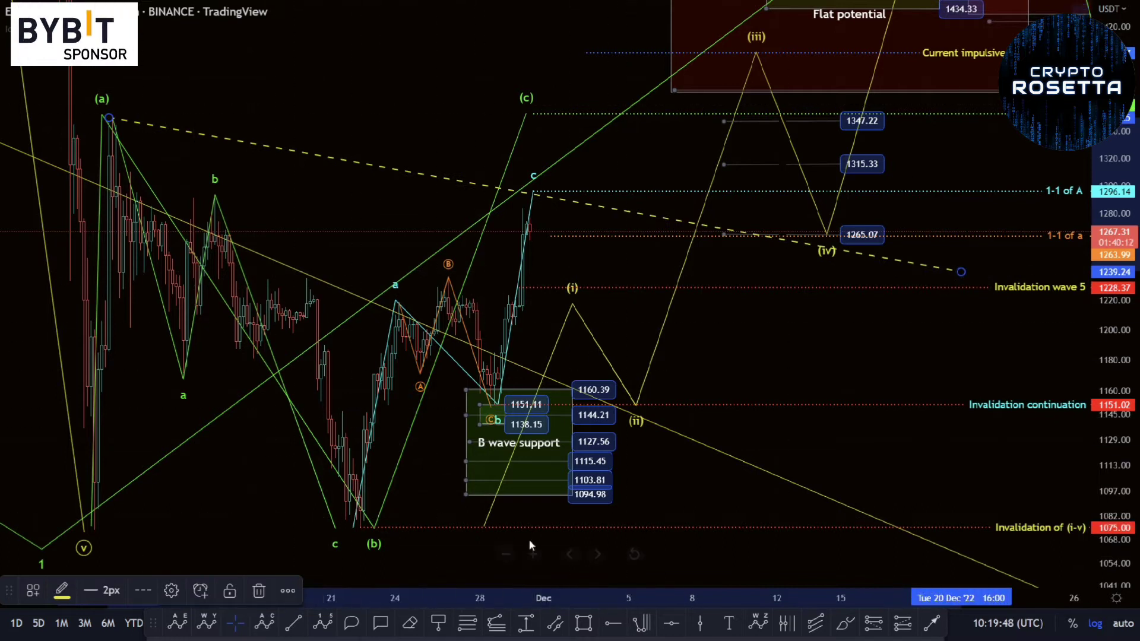
Draw an ascending trend line from the 22 November low at about 1073.83 to about 1154.28 on 22 December 2022.
left_click_drag(903, 385, 899, 339)
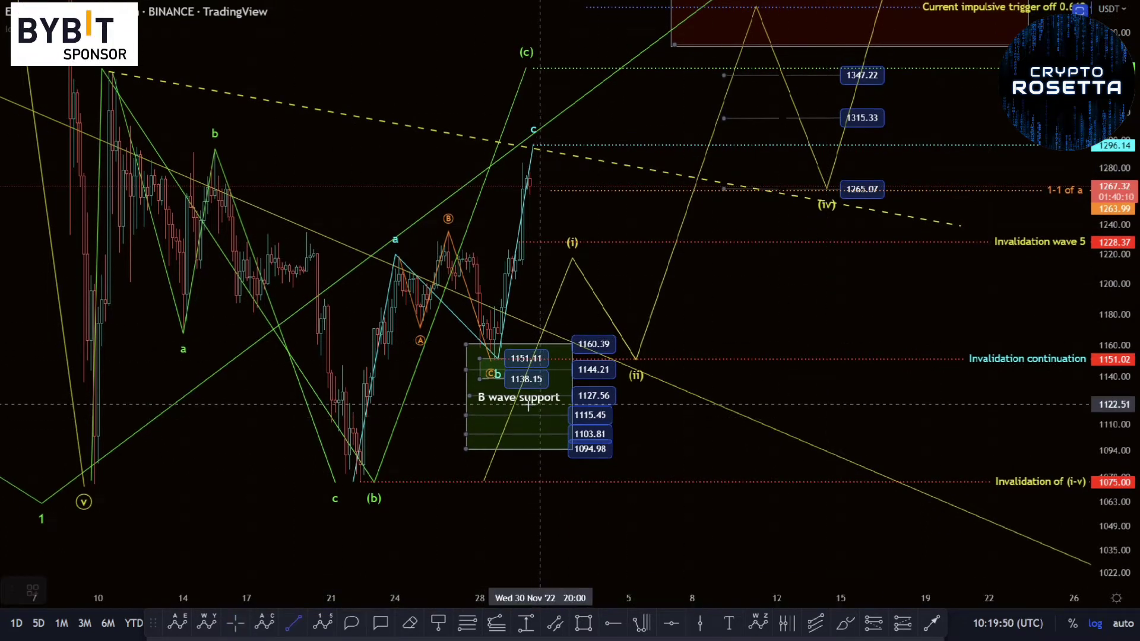
key("alt+t")
left_click(362, 484)
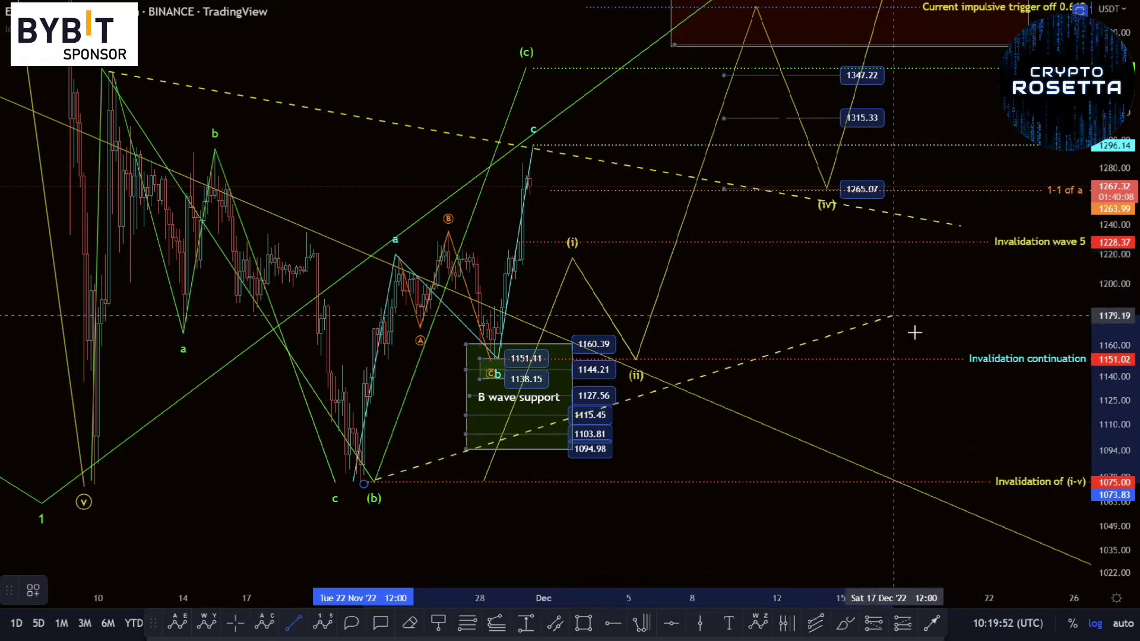
left_click(996, 355)
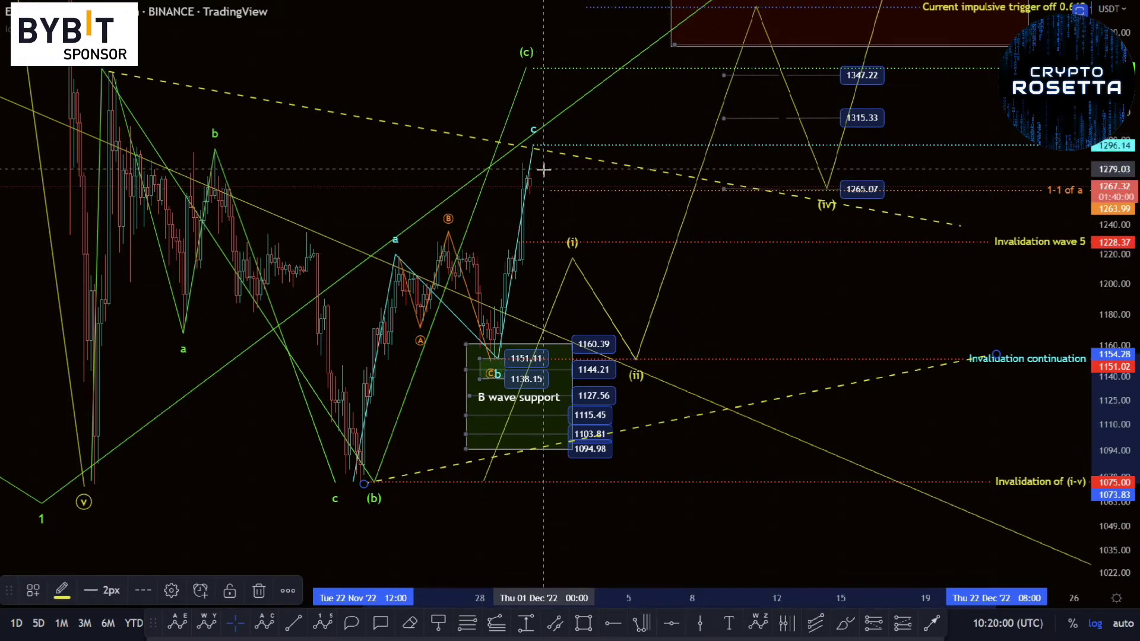
Draw an ABC correction between the dashed trend lines from about 1293.82, with (a) near 1179.19, (b) near 1234.67 and (c) near 1124.35.
left_click(262, 624)
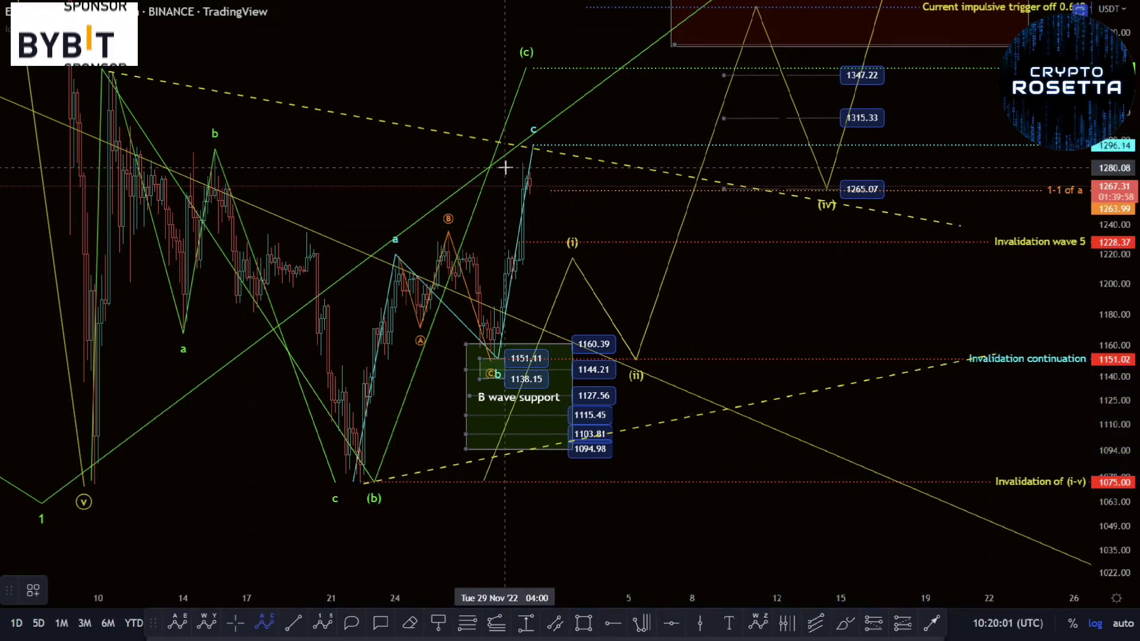
left_click(536, 148)
left_click(633, 315)
left_click(720, 233)
left_click(792, 401)
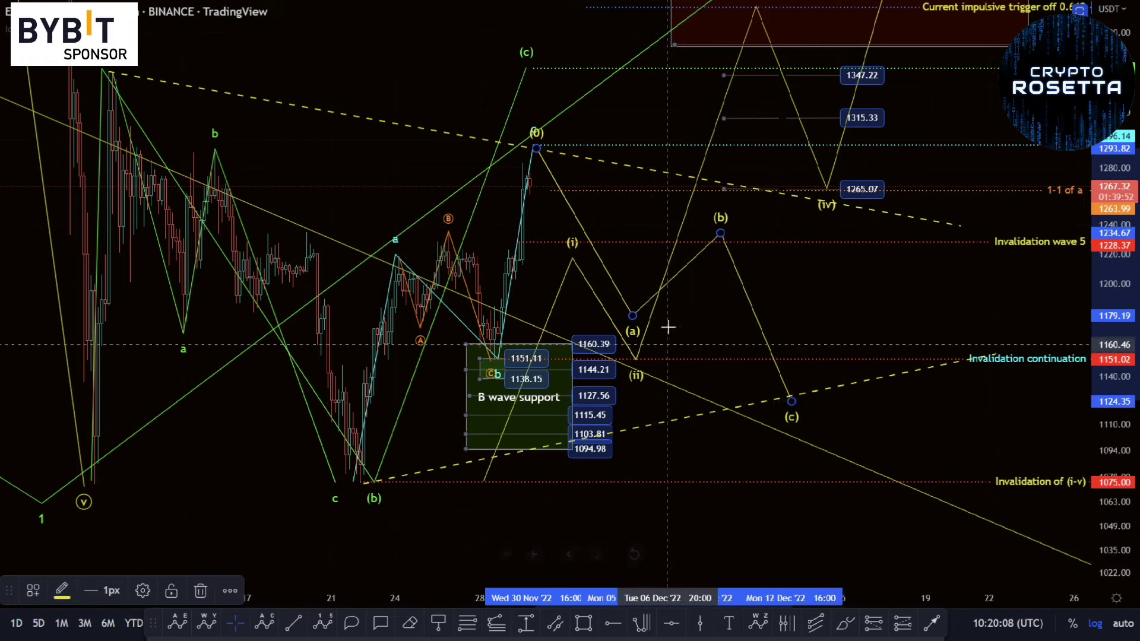
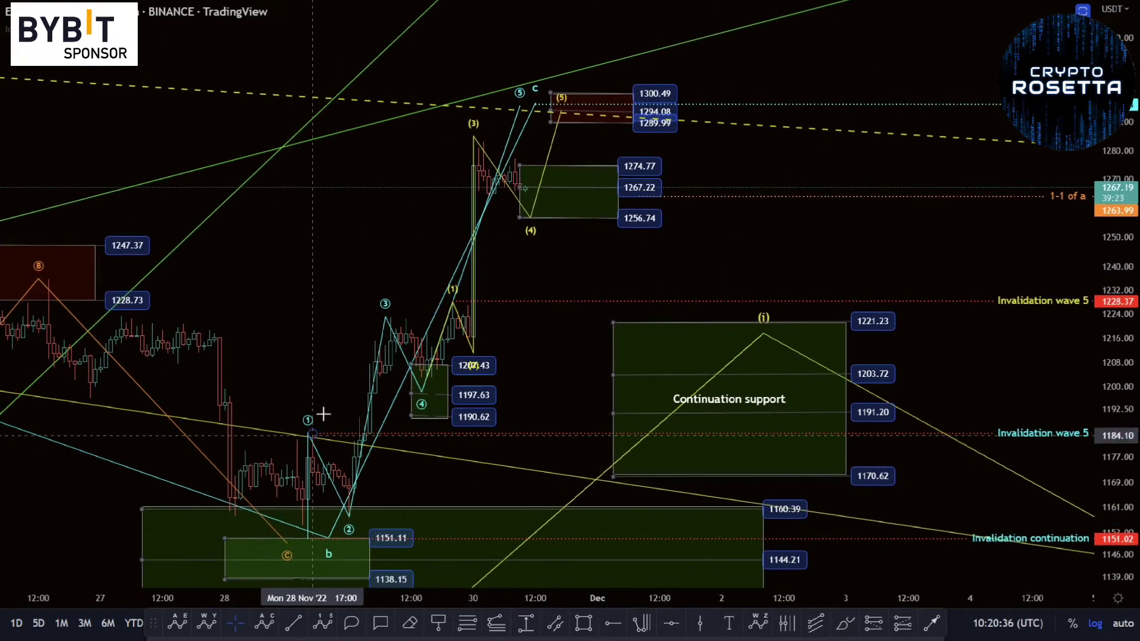
Examine the a-b-c count from late November, including the five subwaves of wave c up to the red target zone.
left_click(437, 341)
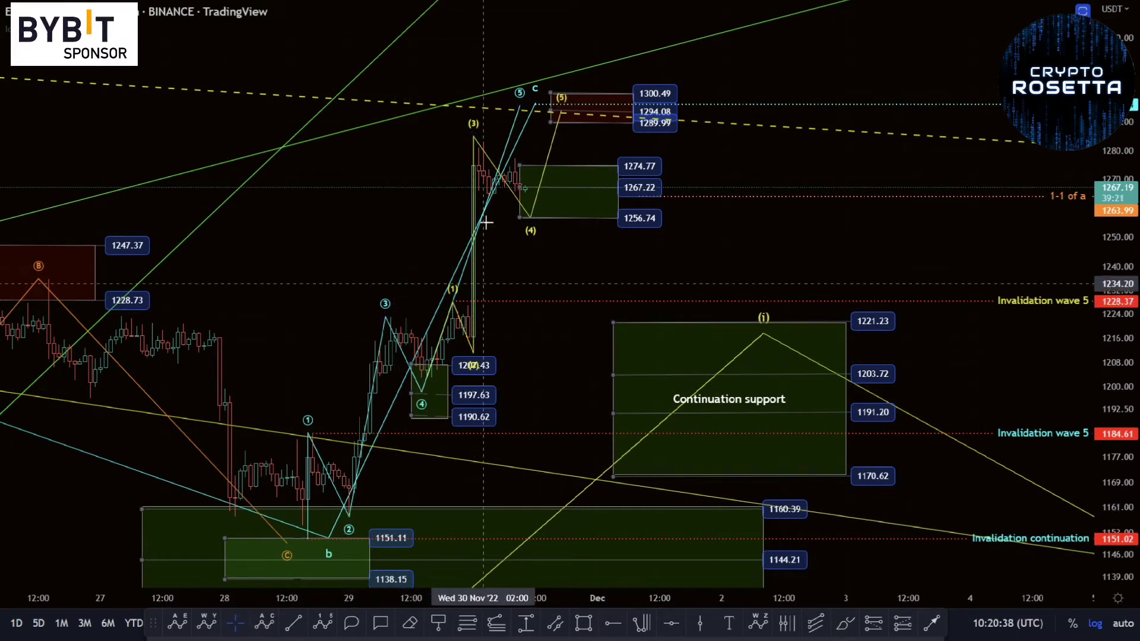
left_click(468, 267)
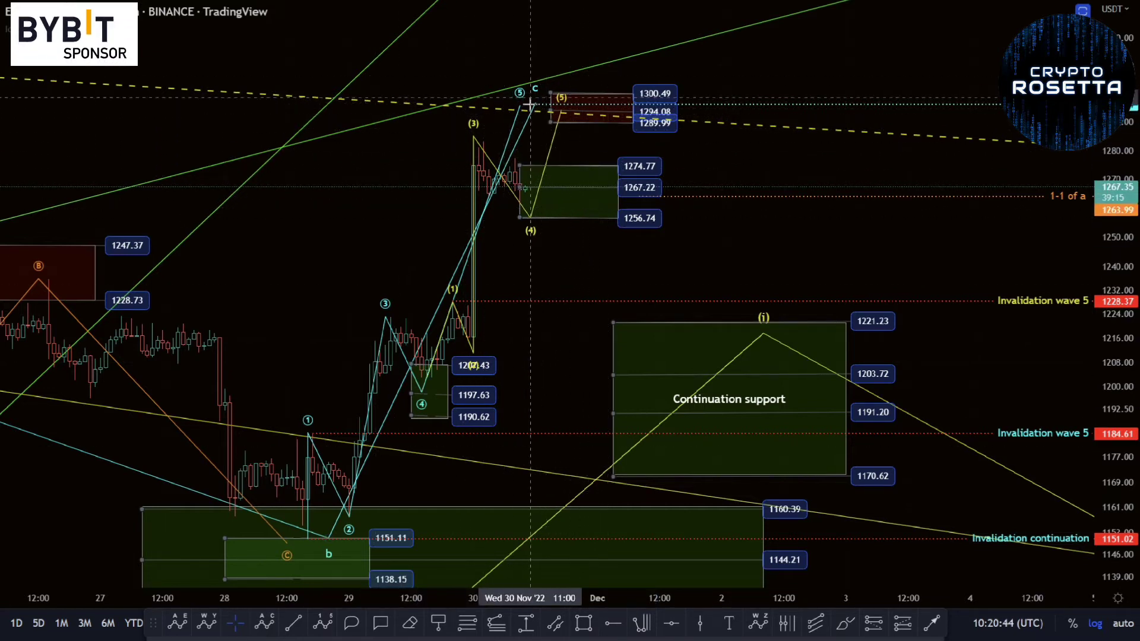
left_click_drag(675, 274, 577, 249)
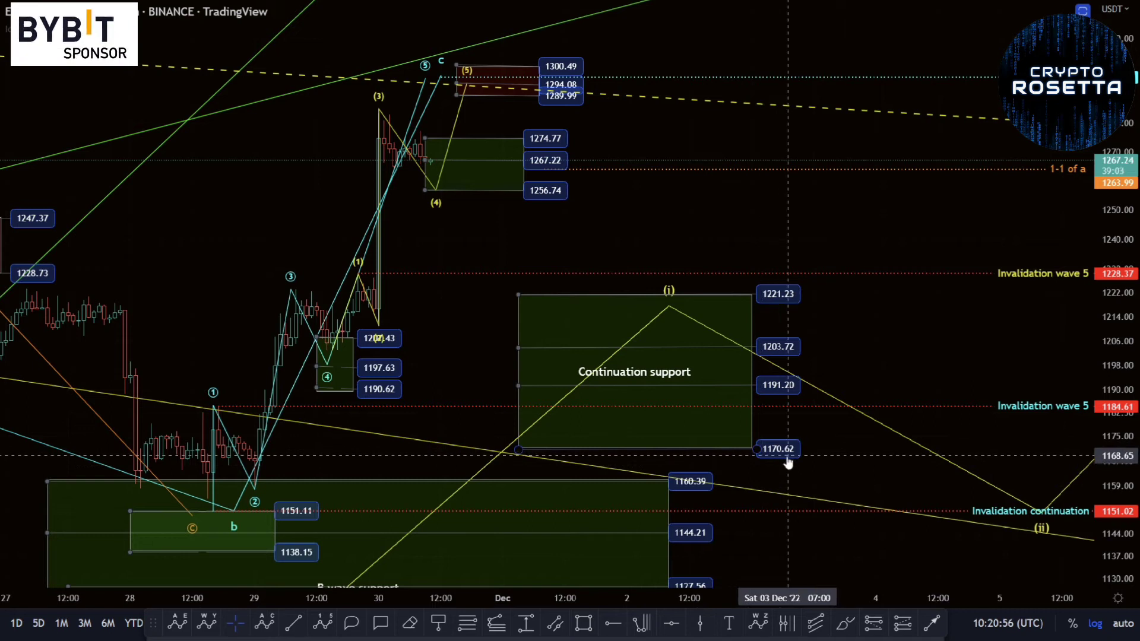
left_click_drag(486, 322, 580, 315)
left_click_drag(510, 320, 560, 314)
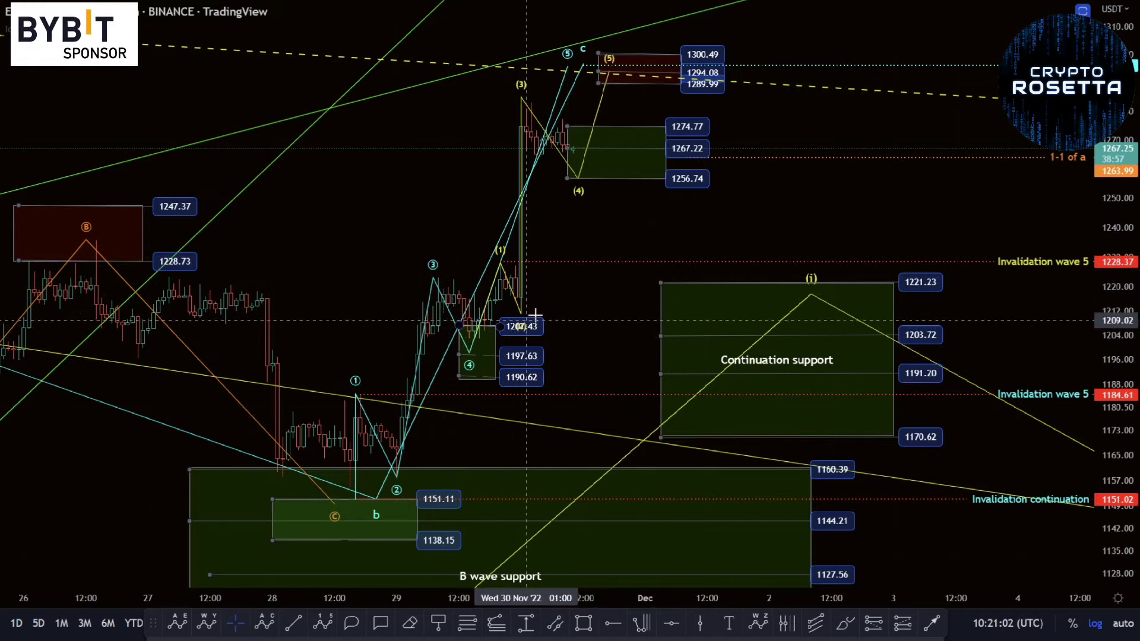
scroll(440, 281, "down", 5)
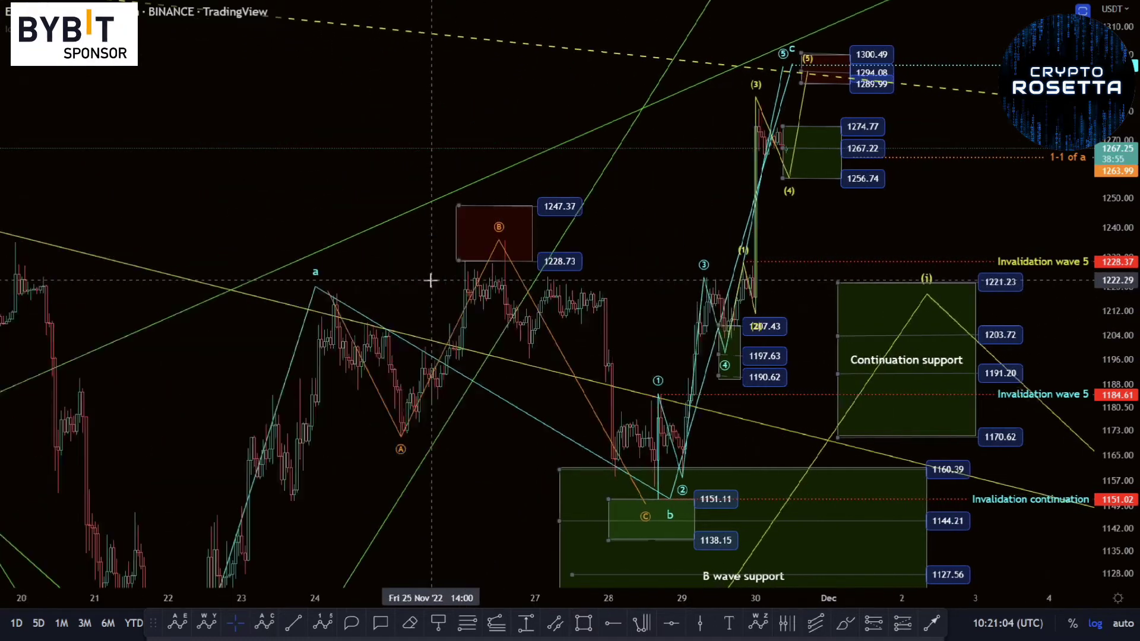
scroll(364, 285, "down", 3)
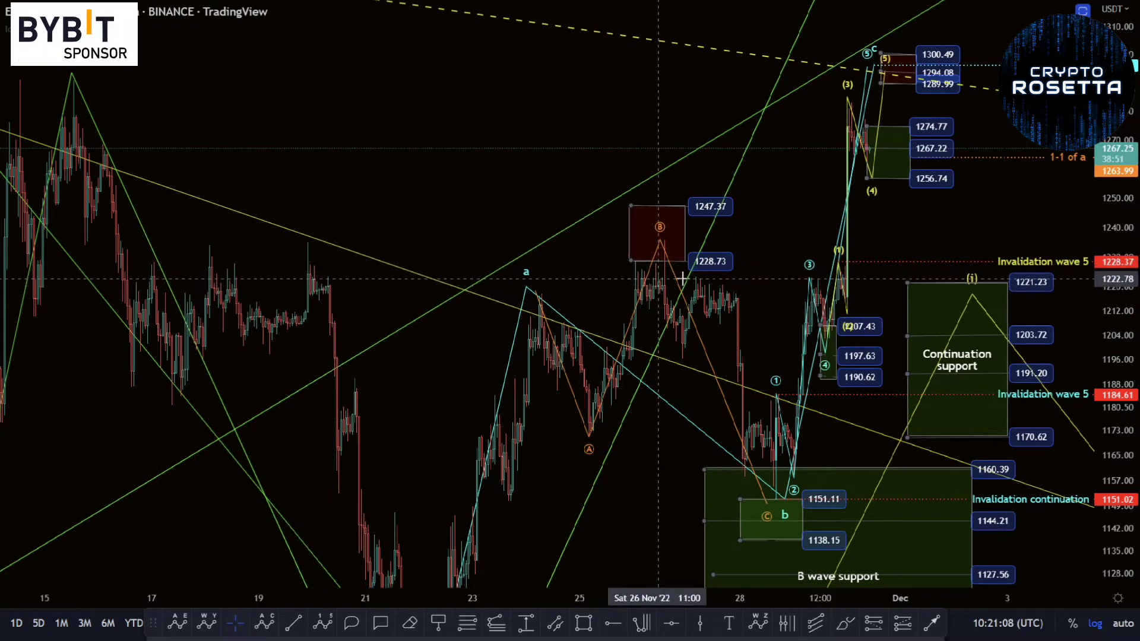
left_click_drag(966, 238, 574, 246)
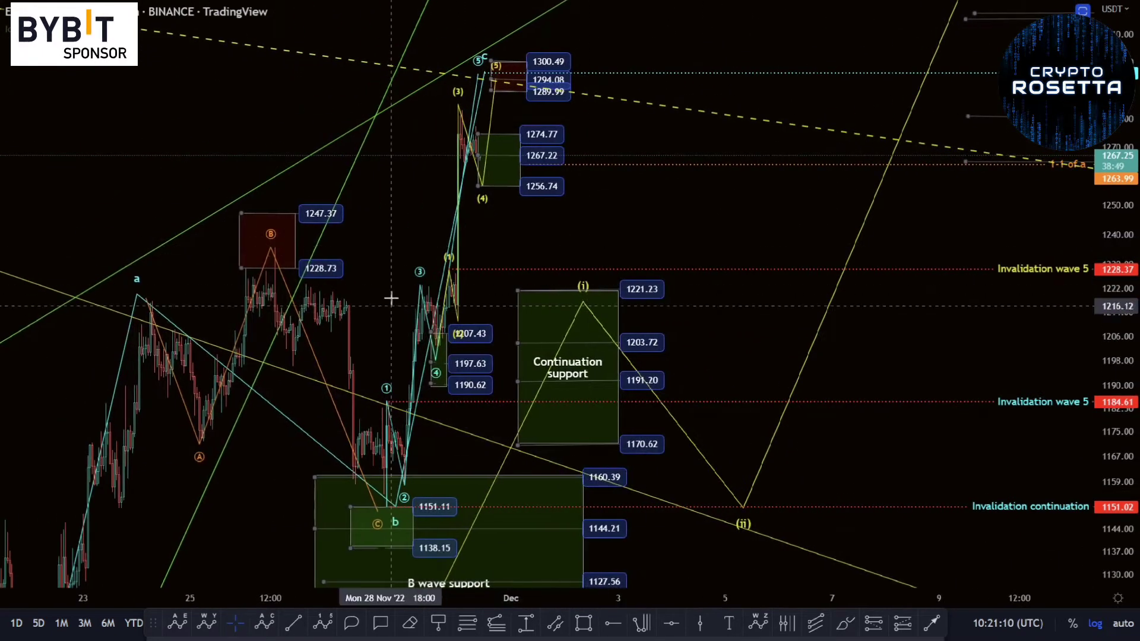
scroll(480, 252, "up", 2)
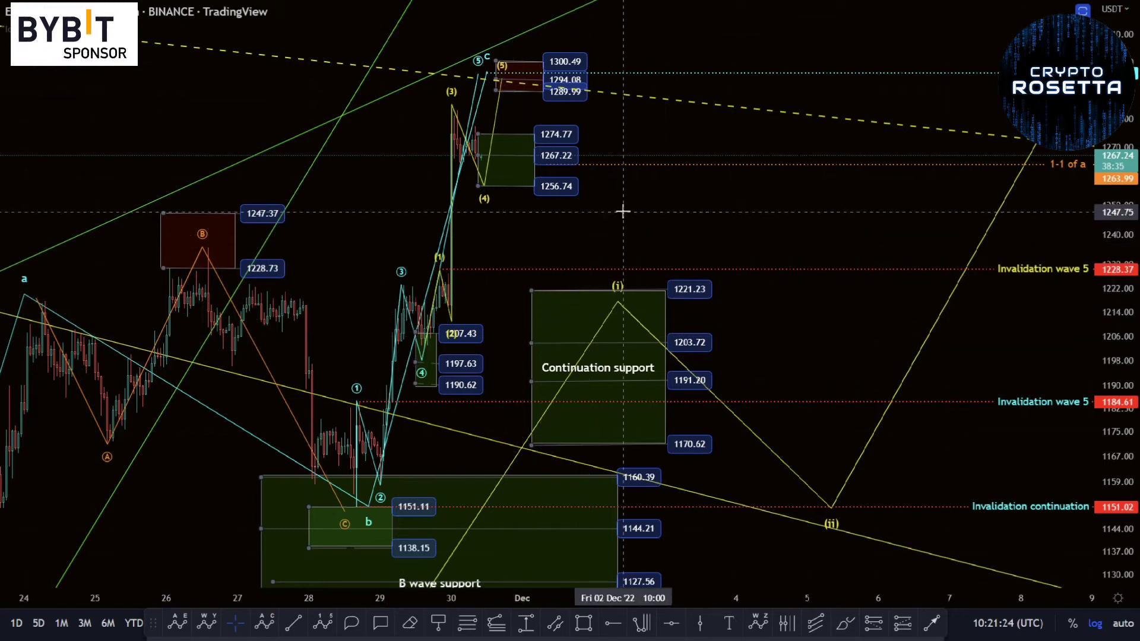
Examine the wave (4) support, the Continuation support and B wave support zones, and the projected (i)-(ii) path with its invalidation levels.
scroll(609, 219, "up", 3)
left_click_drag(573, 237, 588, 267)
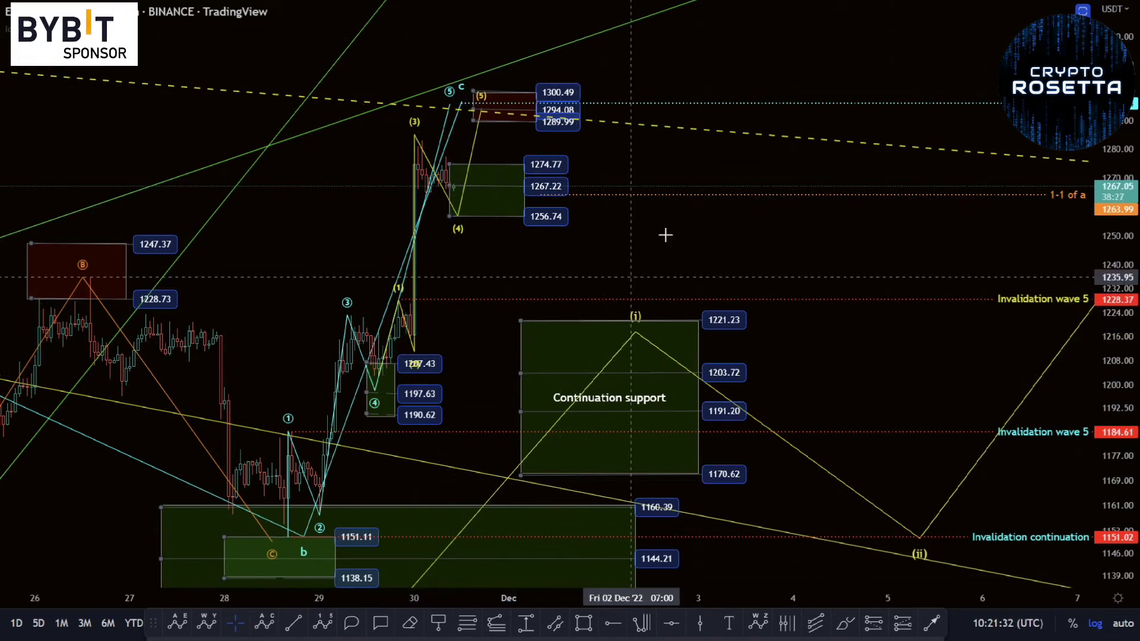
mouse_move(673, 242)
left_mouse_down()
mouse_move(645, 172)
mouse_move(679, 252)
left_mouse_up()
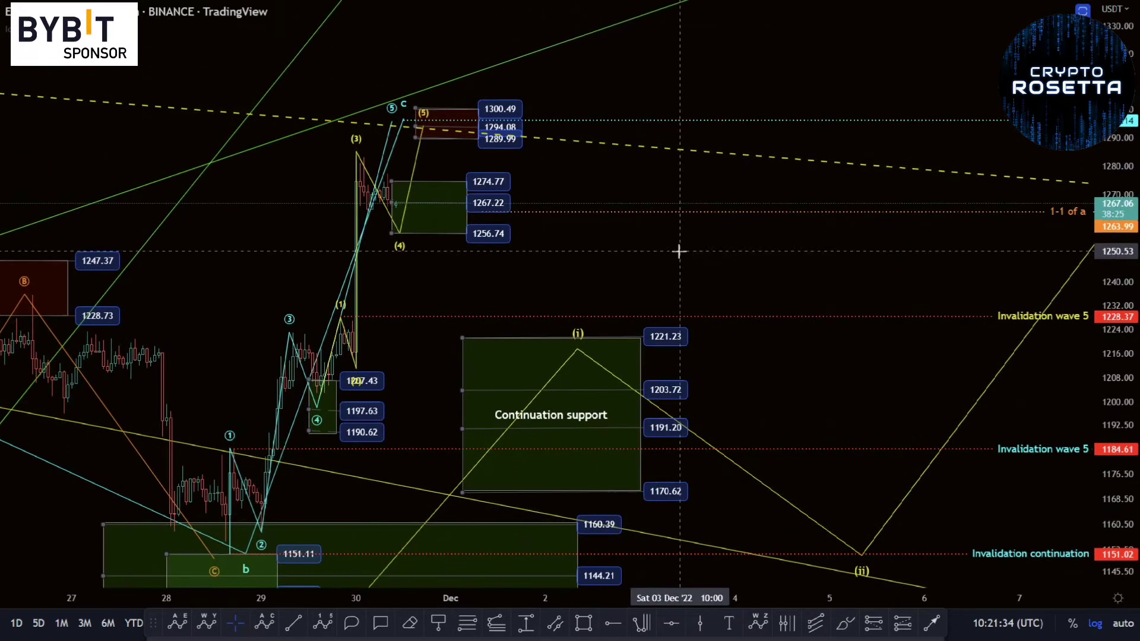
left_click_drag(1109, 199, 1109, 332)
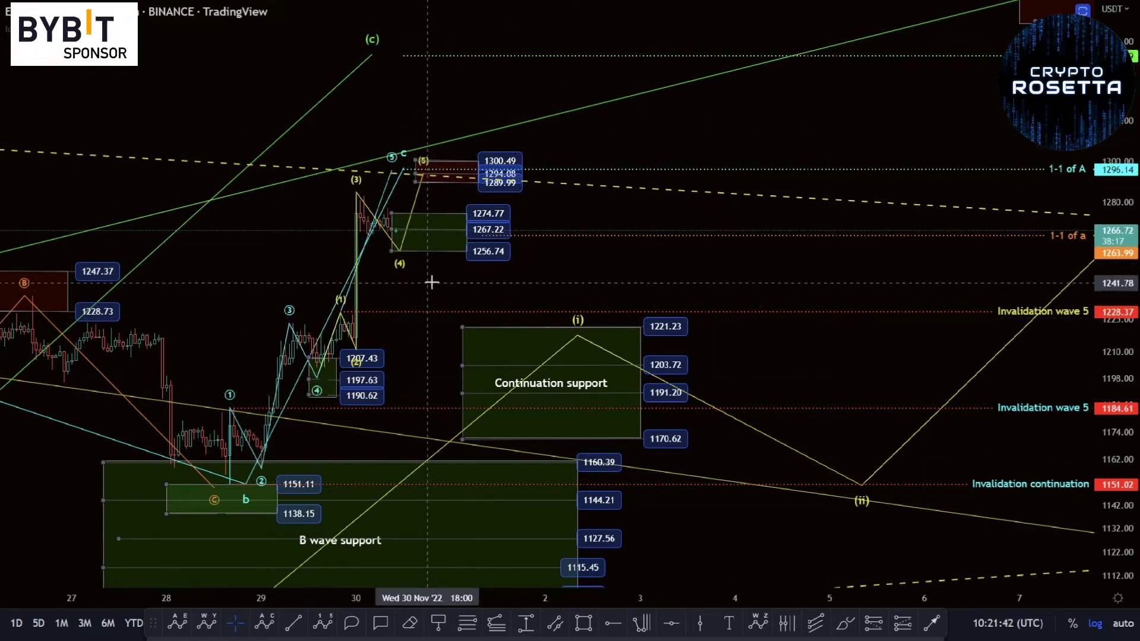
scroll(439, 279, "down", 3)
left_click(423, 240)
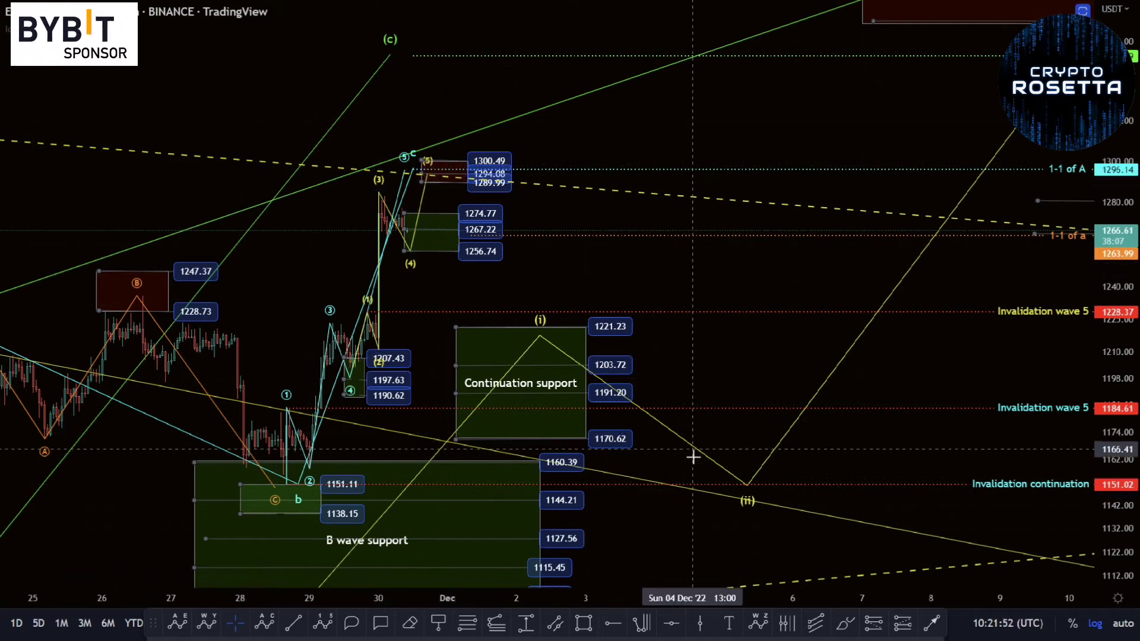
scroll(707, 288, "down", 4)
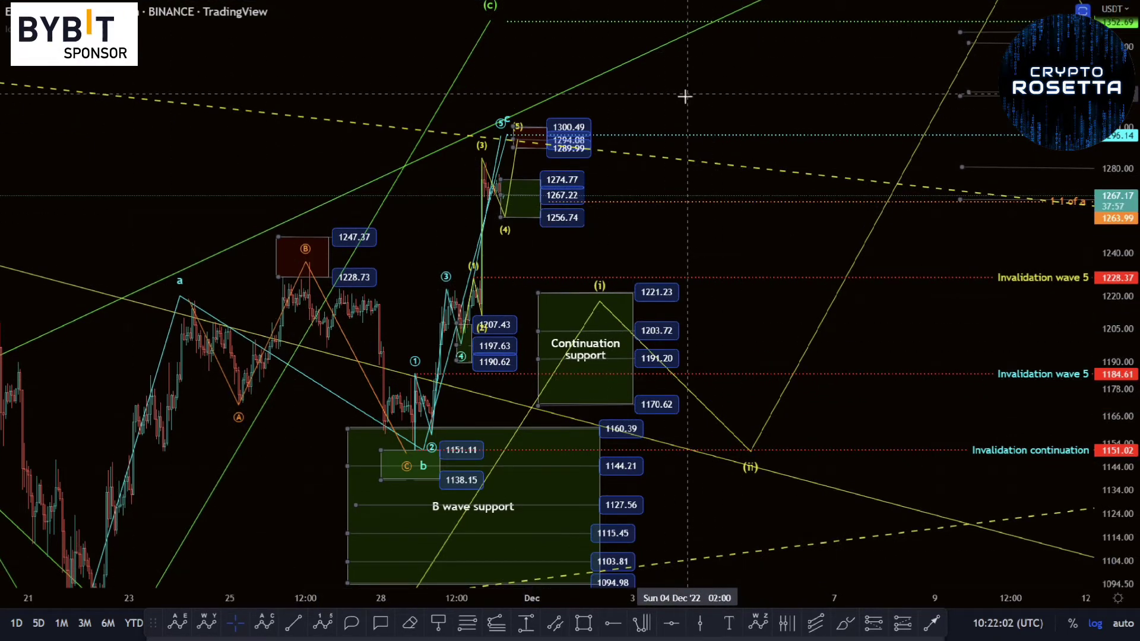
scroll(624, 261, "up", 4)
left_click_drag(585, 252, 610, 271)
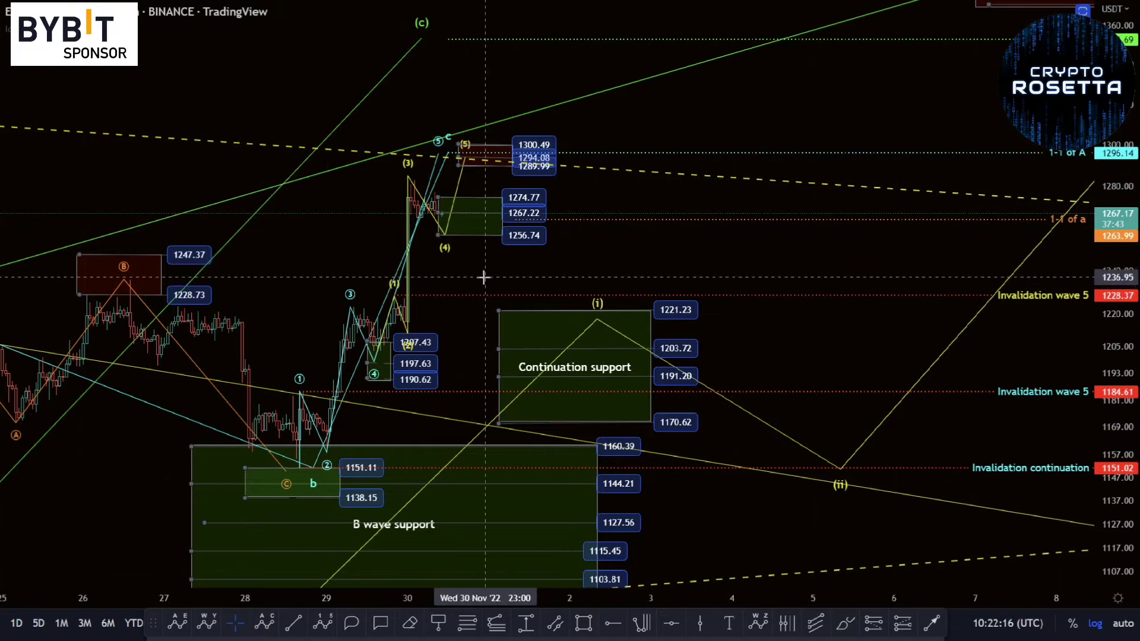
left_click_drag(590, 274, 607, 199)
scroll(608, 199, "up", 3)
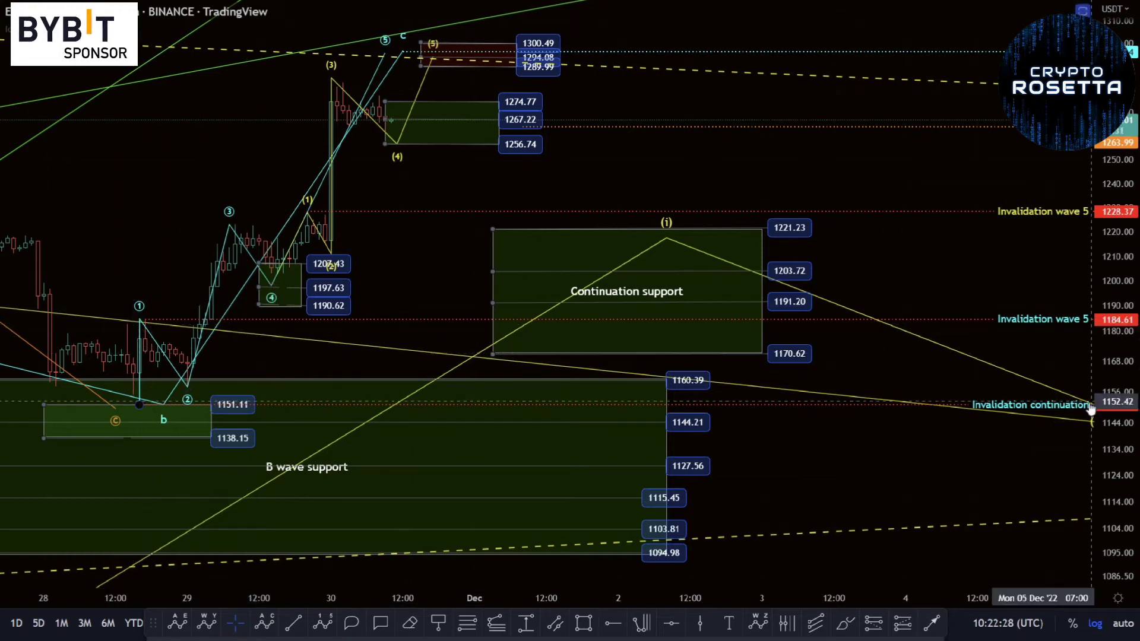
scroll(540, 306, "down", 2)
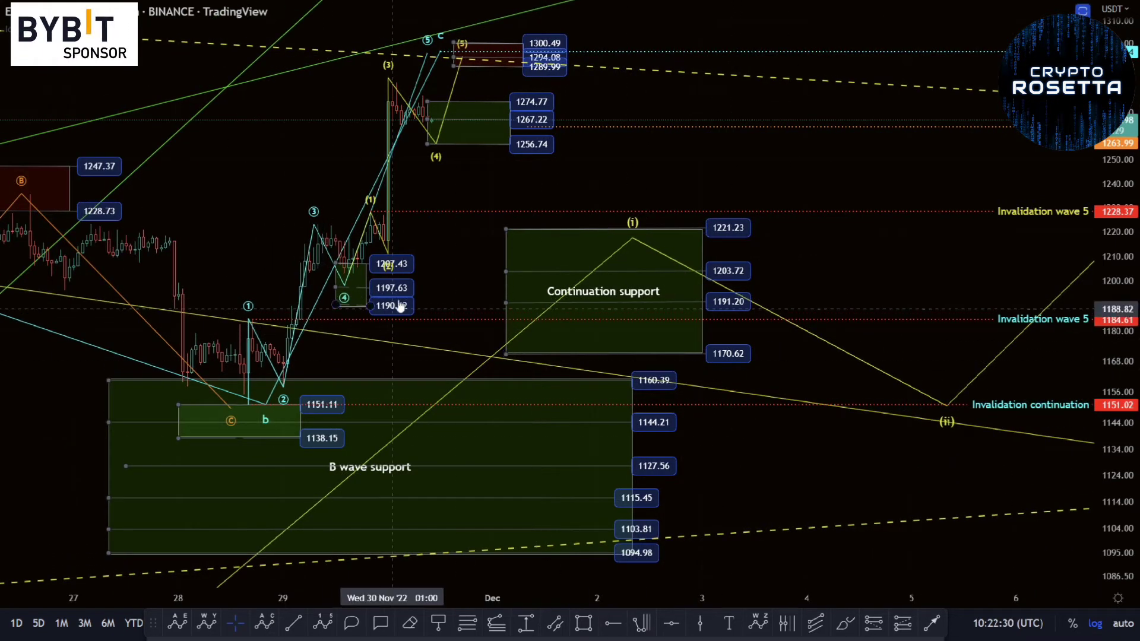
left_click_drag(464, 261, 461, 290)
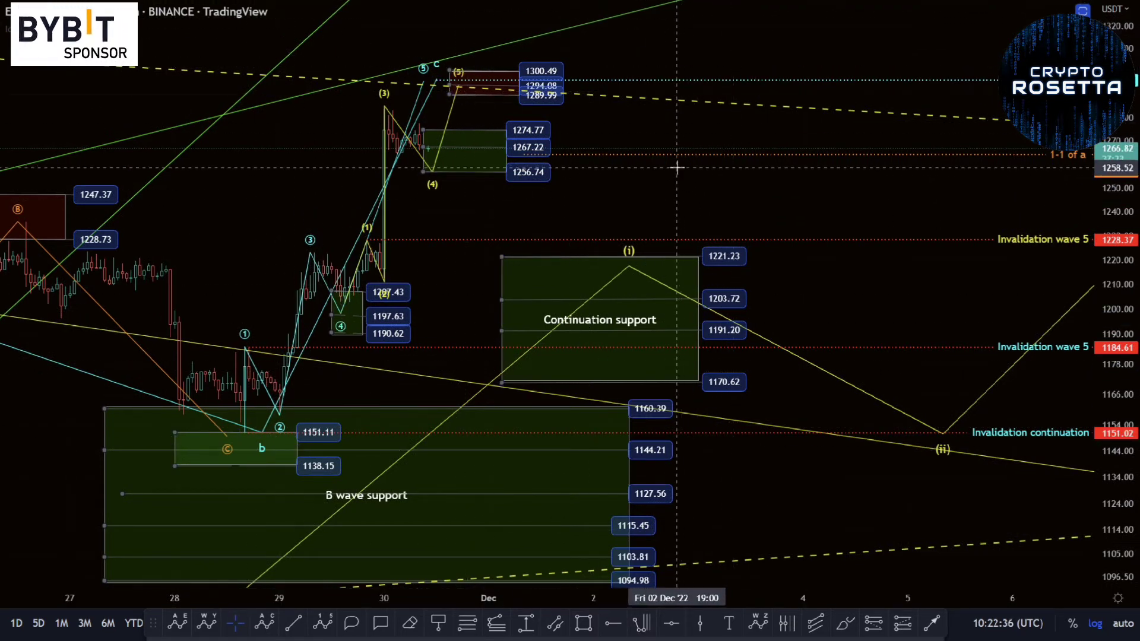
scroll(676, 171, "down", 1)
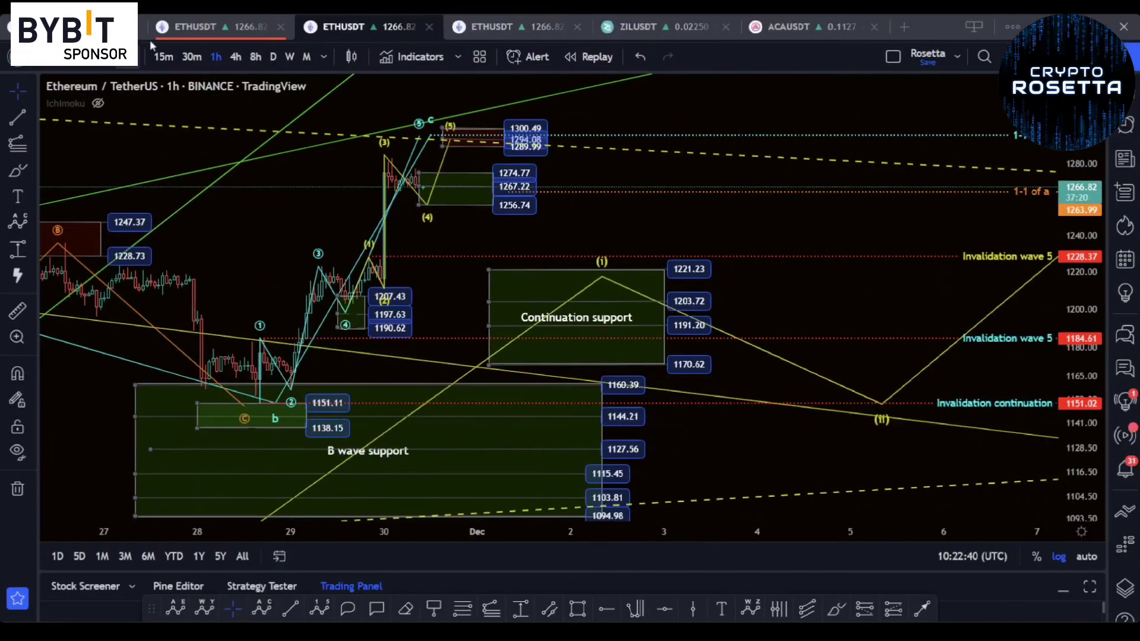
Leave the full-screen chart, switch to the first ETHUSDT layout with the 4-hour count and display it full screen.
left_click(238, 55)
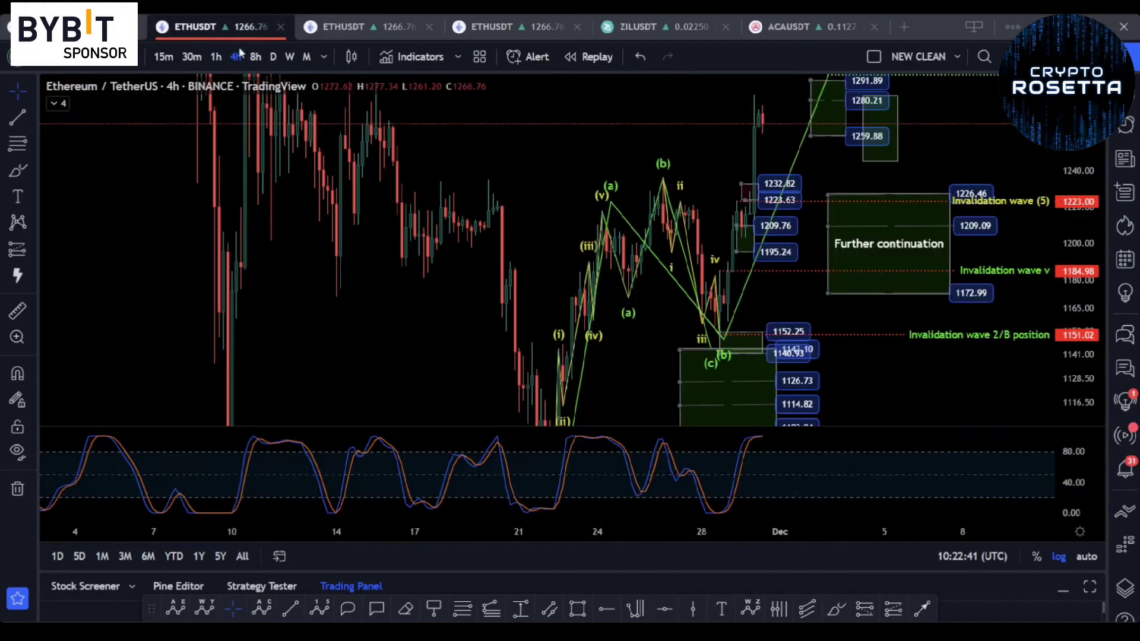
scroll(687, 386, "up", 2)
double_click(616, 367)
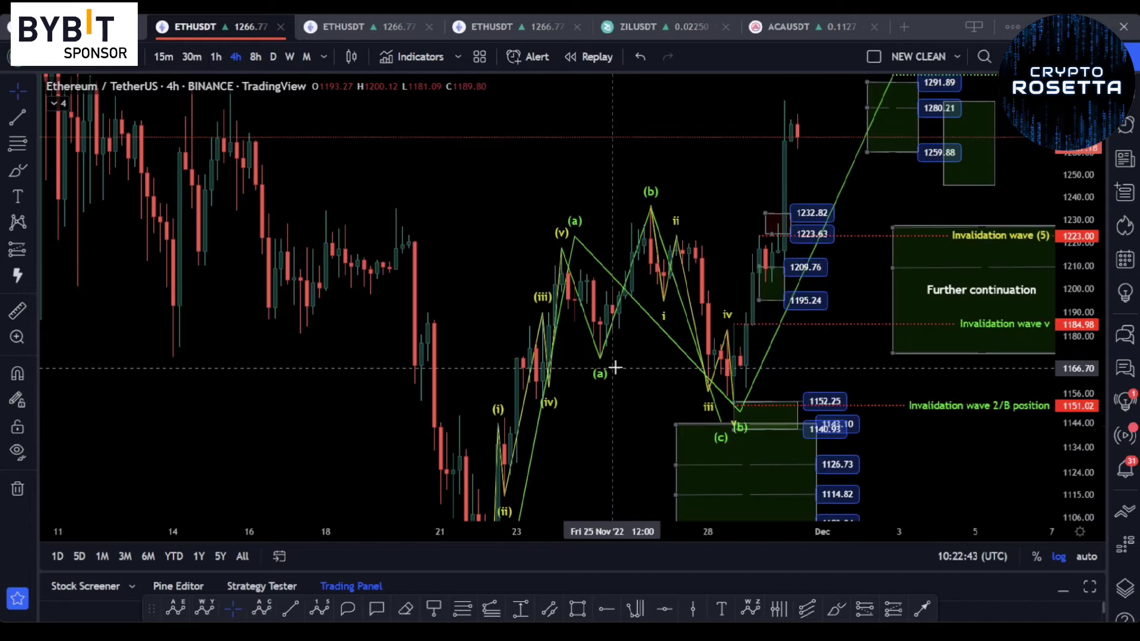
key("shift+f")
scroll(616, 350, "up", 3)
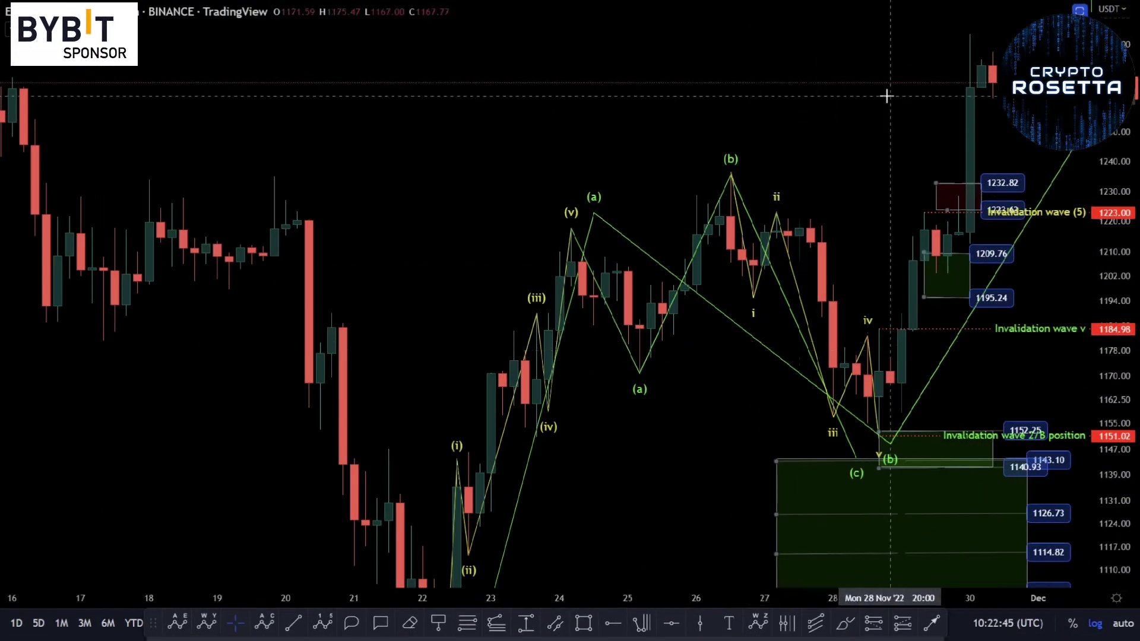
Bring the latest candles into view and change the chart interval to 1 hour.
left_click_drag(886, 95, 606, 190)
left_click_drag(820, 346, 635, 259)
type("1")
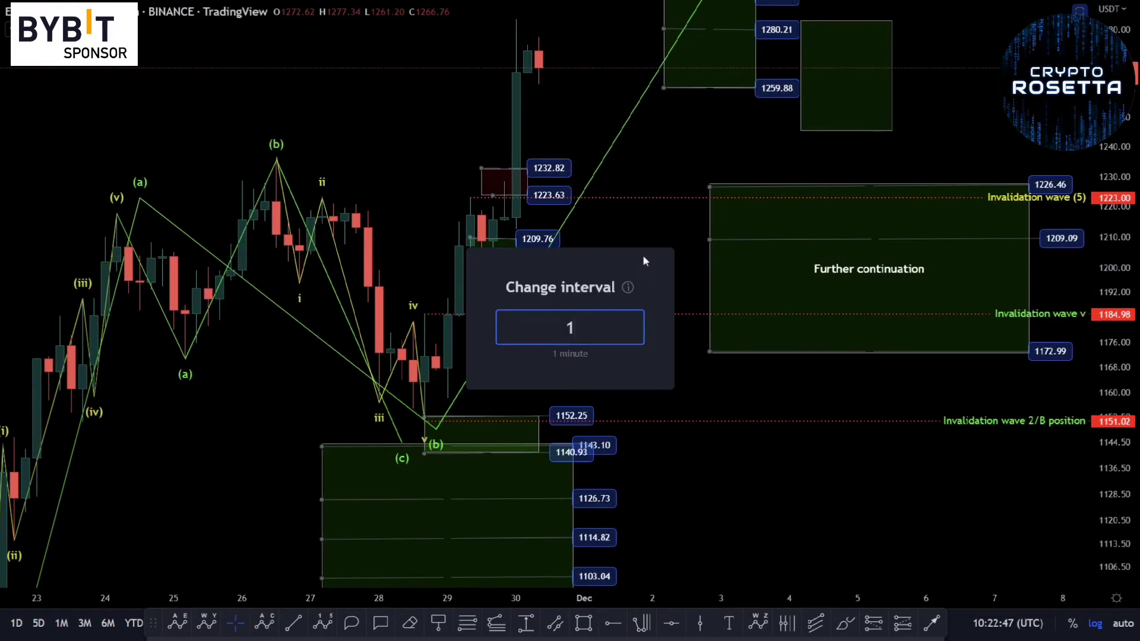
type("H")
key("Return")
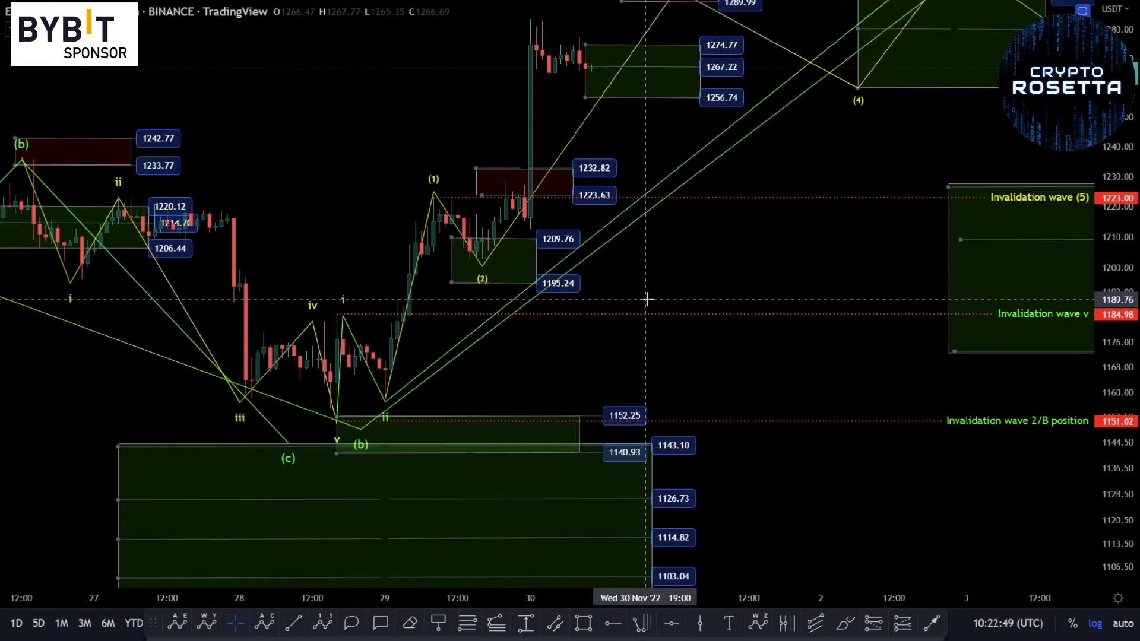
Examine the impulse count from the wave ii low through waves (1) and (2) to the projected wave (3) target zone.
scroll(860, 300, "down", 5)
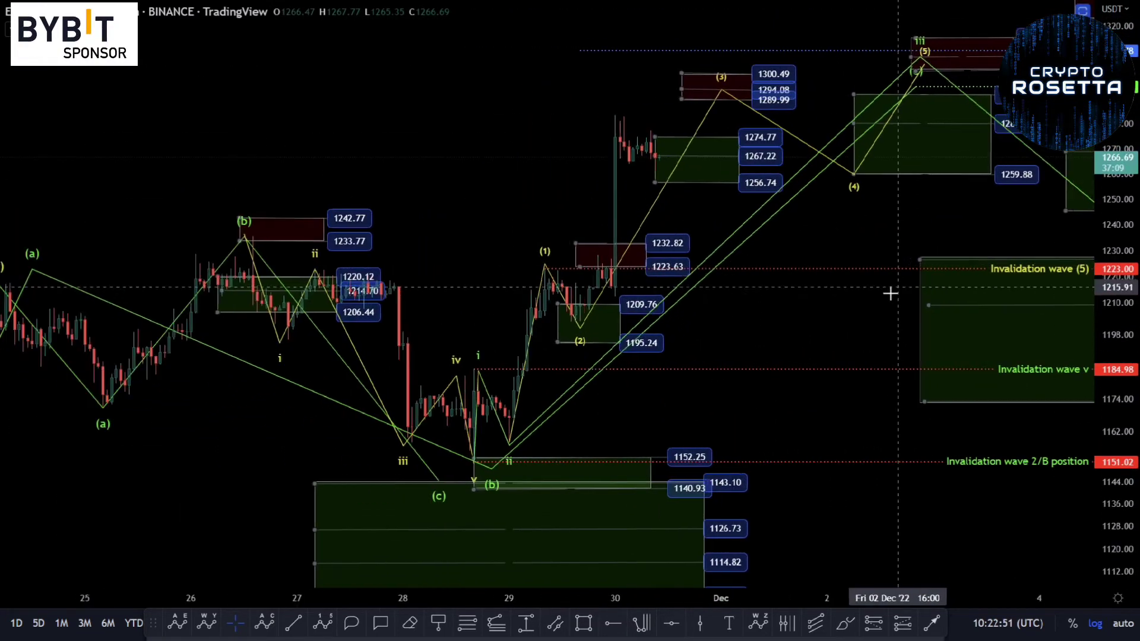
left_click_drag(844, 321, 642, 316)
scroll(653, 337, "up", 4)
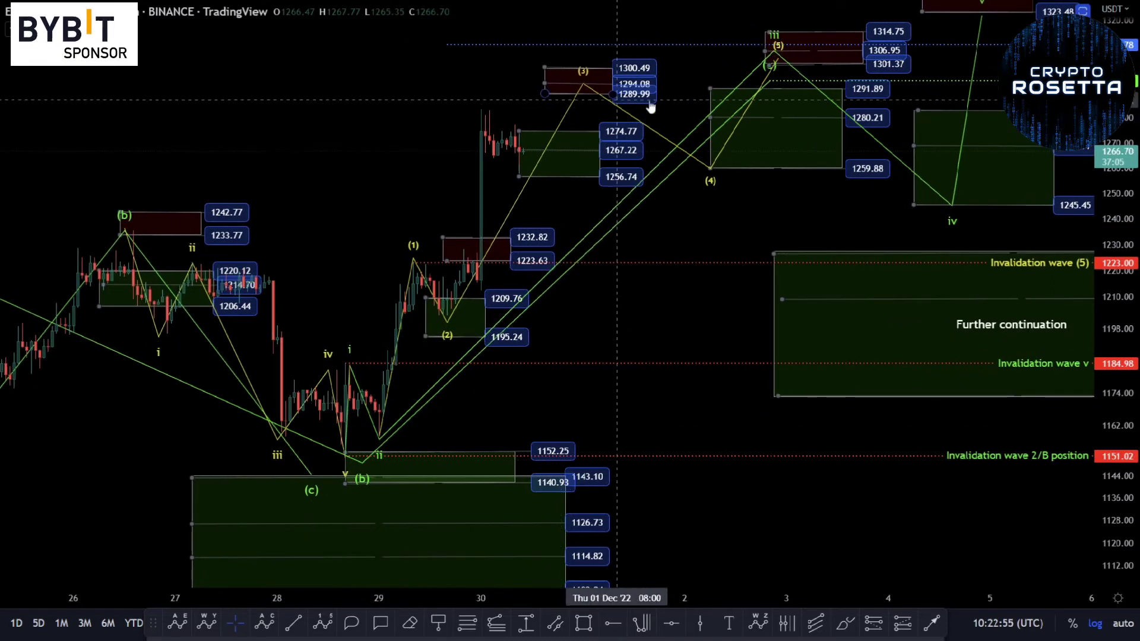
left_click_drag(748, 208, 685, 239)
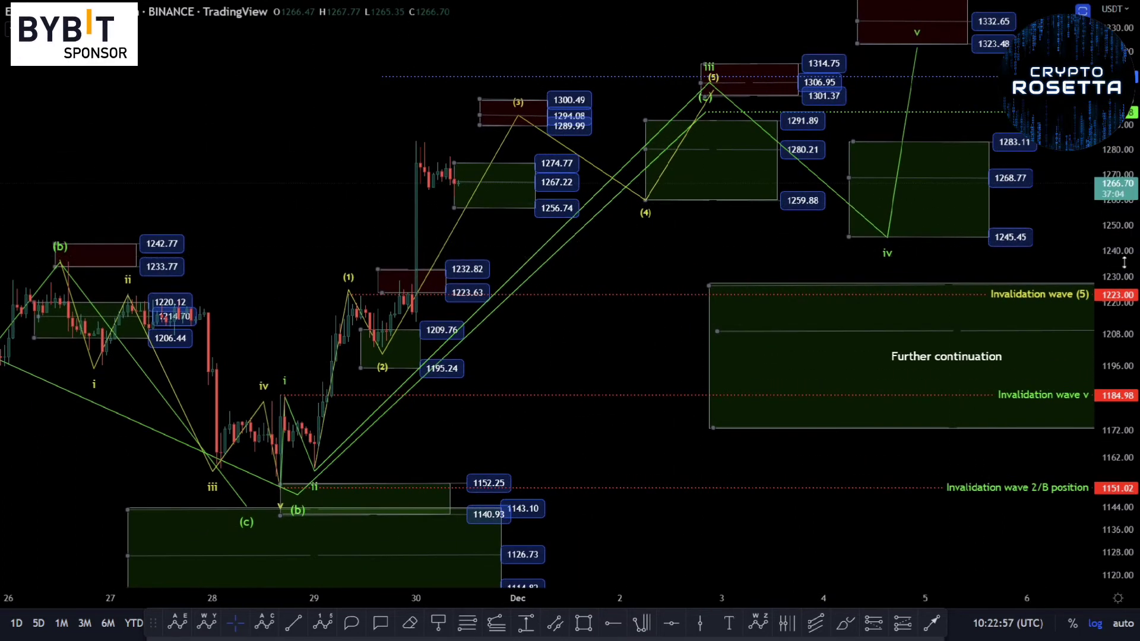
left_click_drag(1122, 262, 1122, 184)
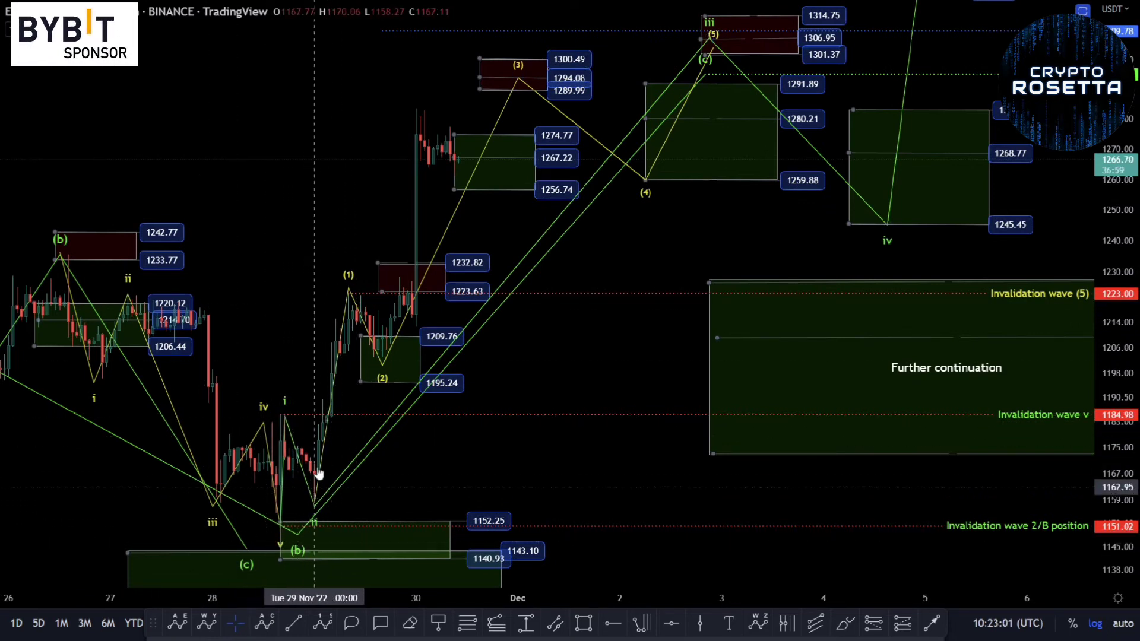
left_click(376, 365)
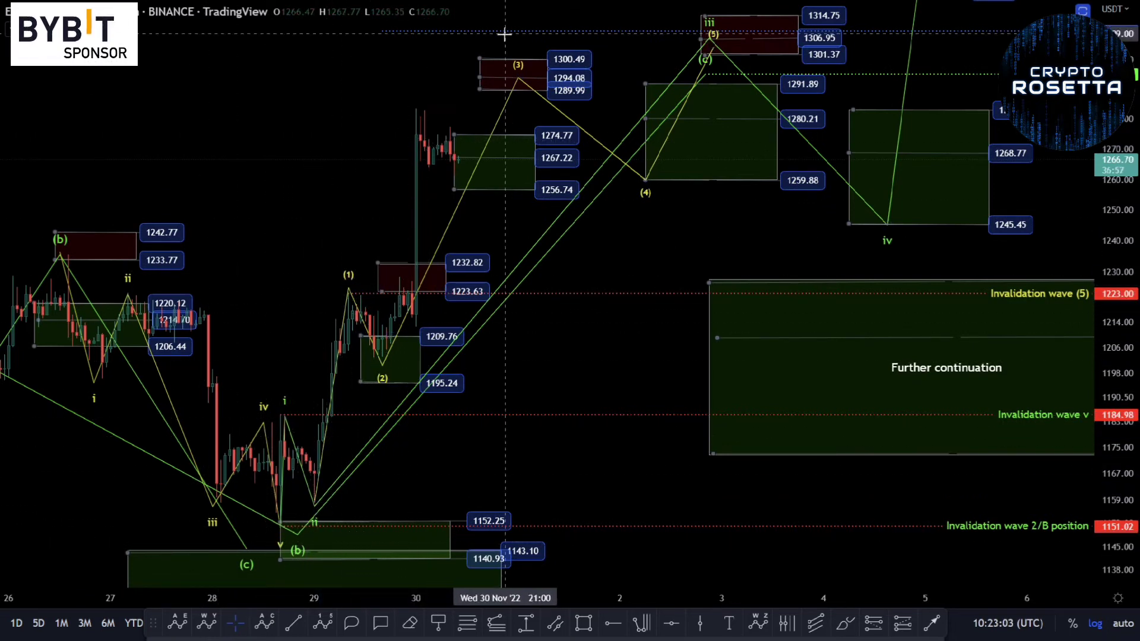
left_click(326, 440)
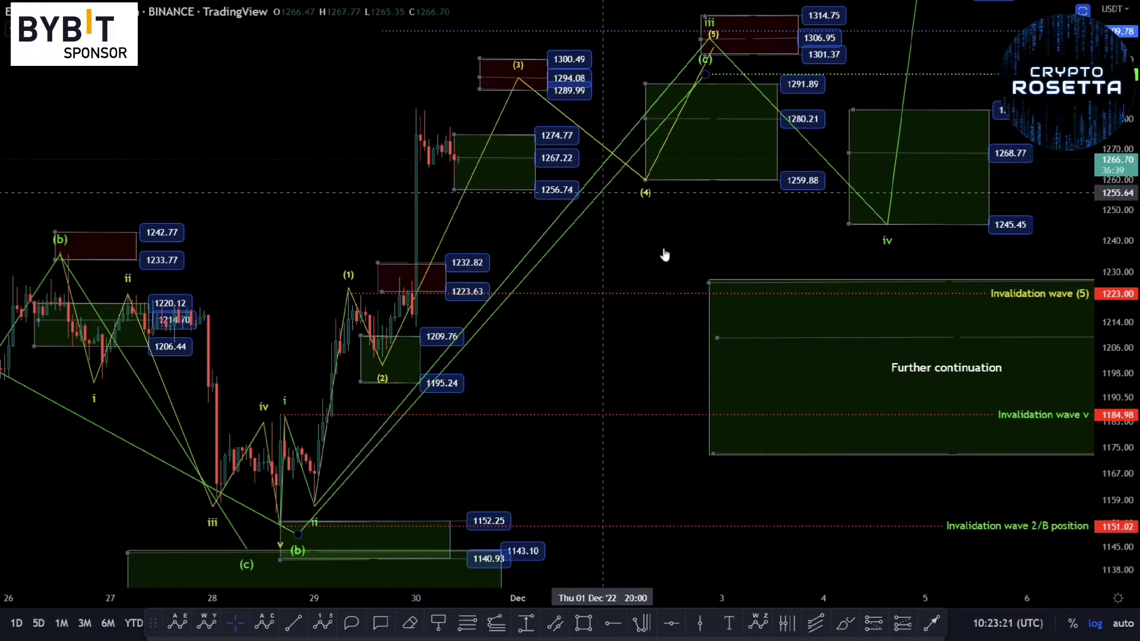
Examine the projected wave (4), iii, iv and v zones, the Further continuation area and the invalidation levels for waves (5) and v.
left_click_drag(662, 234, 590, 287)
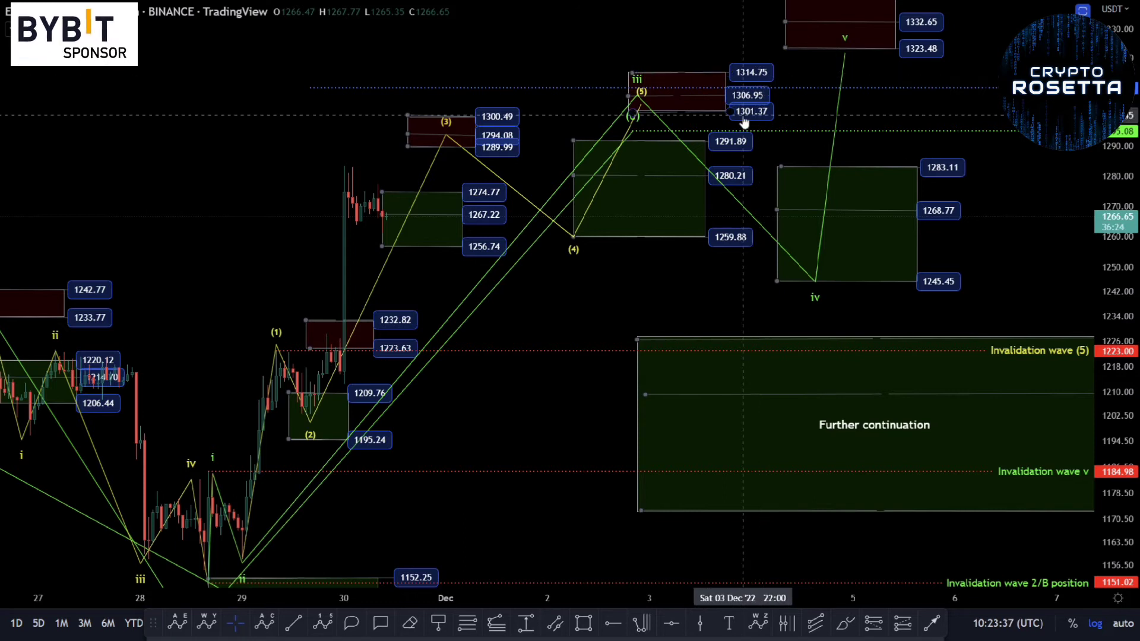
left_click_drag(898, 85, 846, 89)
scroll(633, 255, "down", 1)
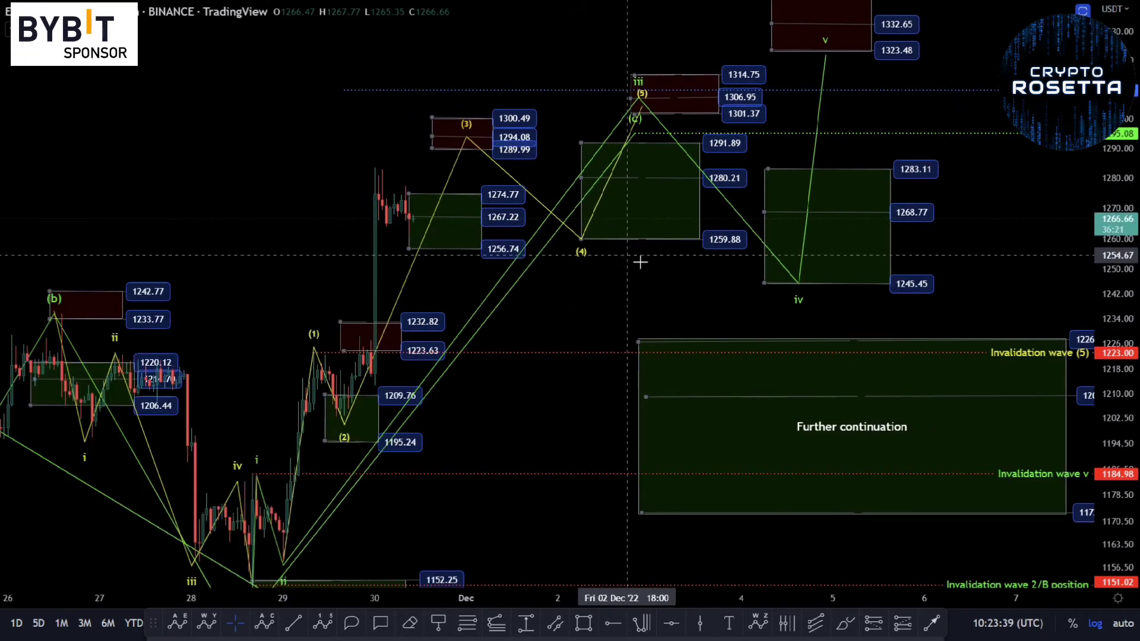
left_click_drag(664, 274, 527, 266)
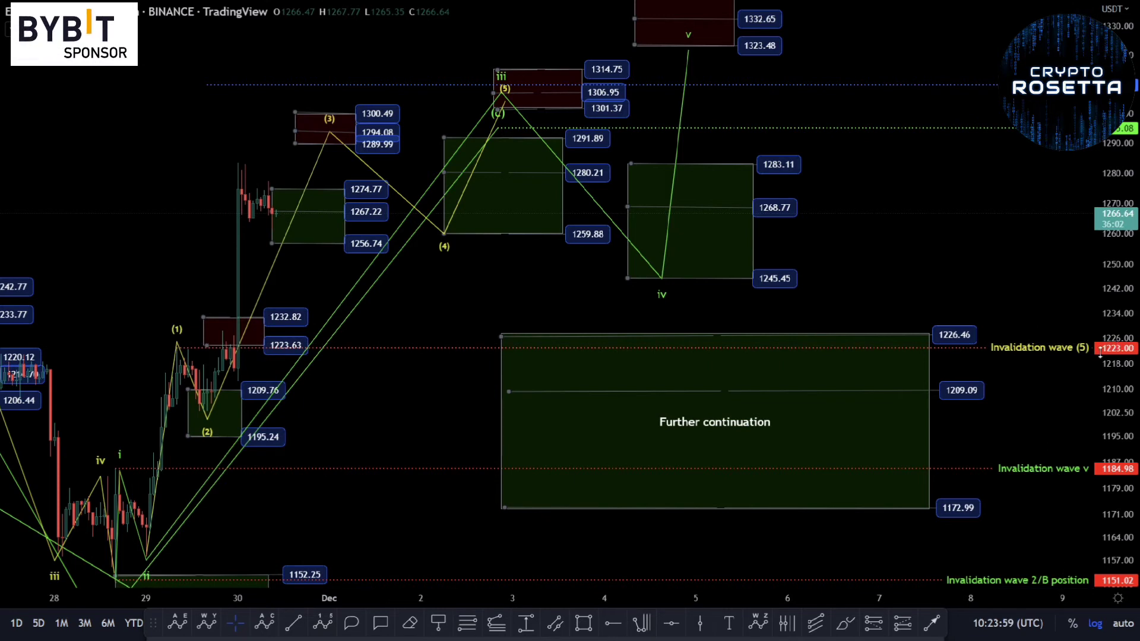
left_click_drag(409, 376, 436, 316)
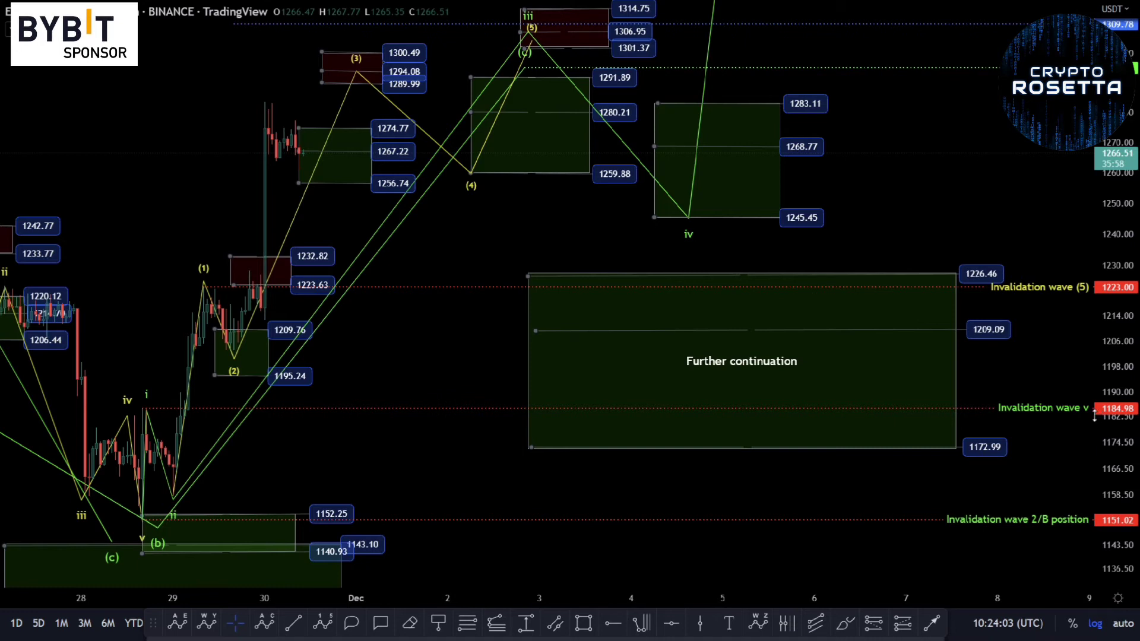
left_click_drag(639, 362, 612, 408)
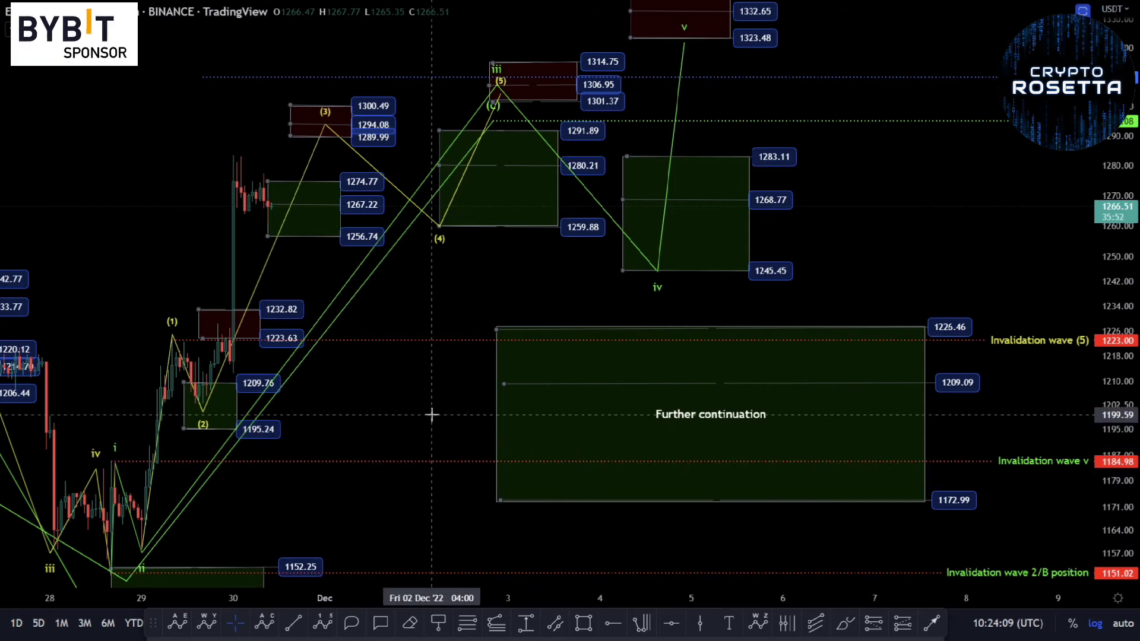
left_click_drag(466, 294, 487, 334)
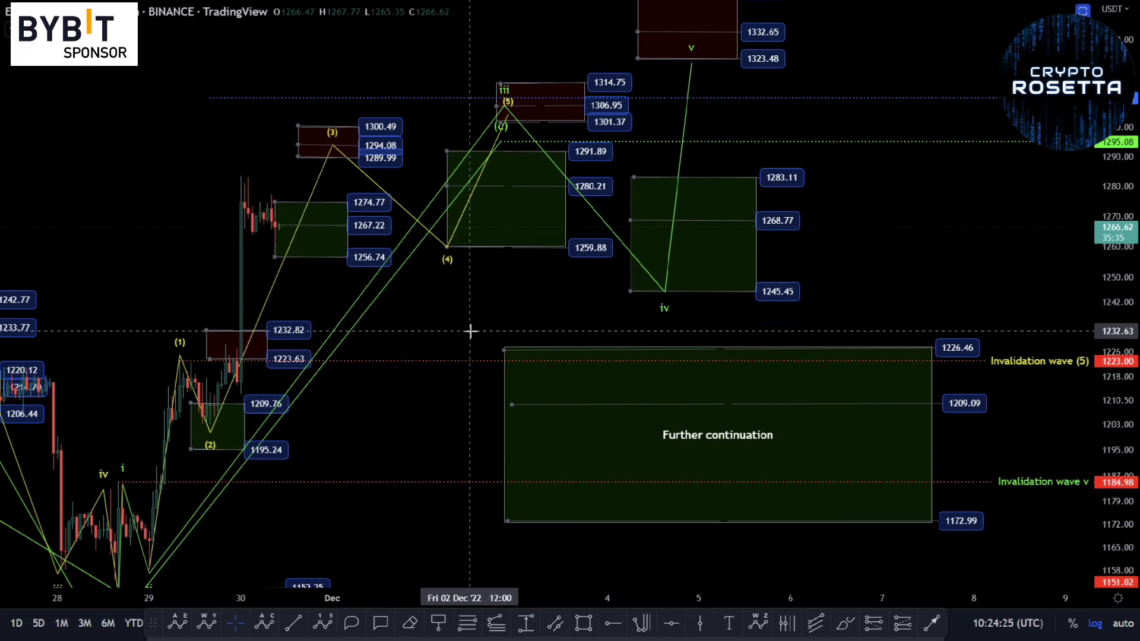
Examine the 1-hour count from the ii low through the wave (3) target, the wave (4) support zone and the wave (5) target.
left_click_drag(416, 321, 533, 264)
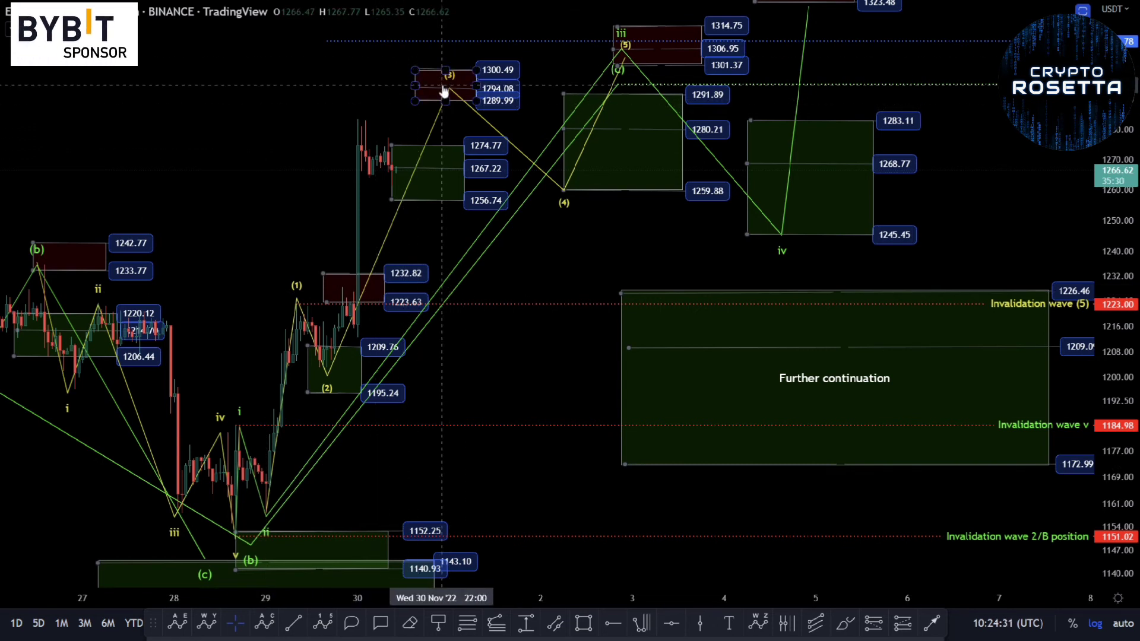
left_click_drag(606, 260, 565, 271)
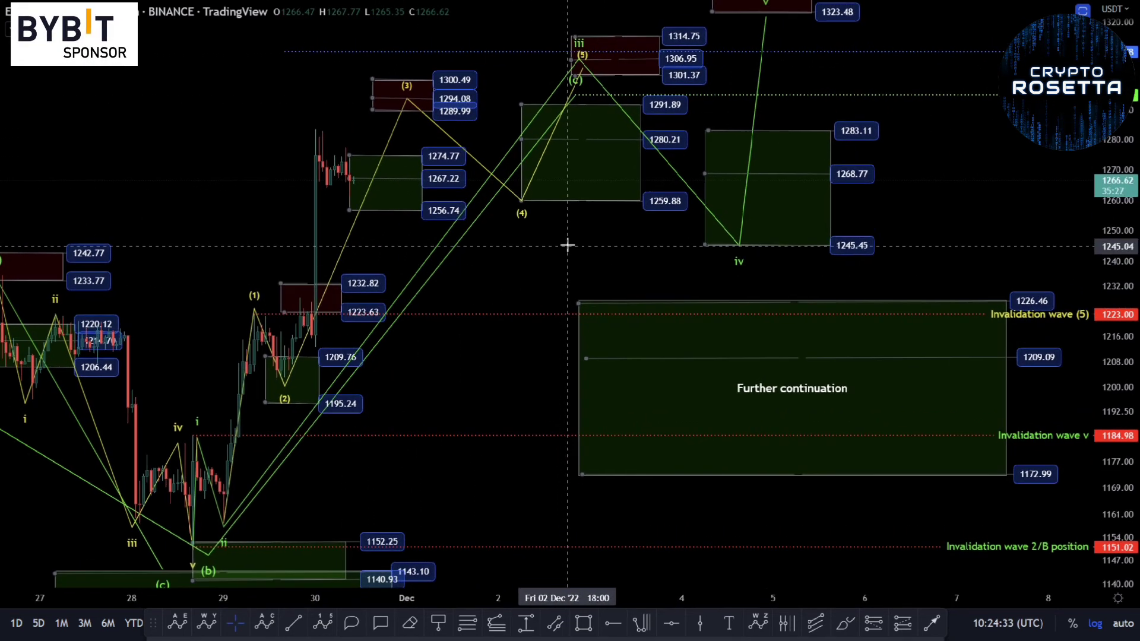
scroll(564, 244, "down", 3)
left_click_drag(753, 265, 591, 245)
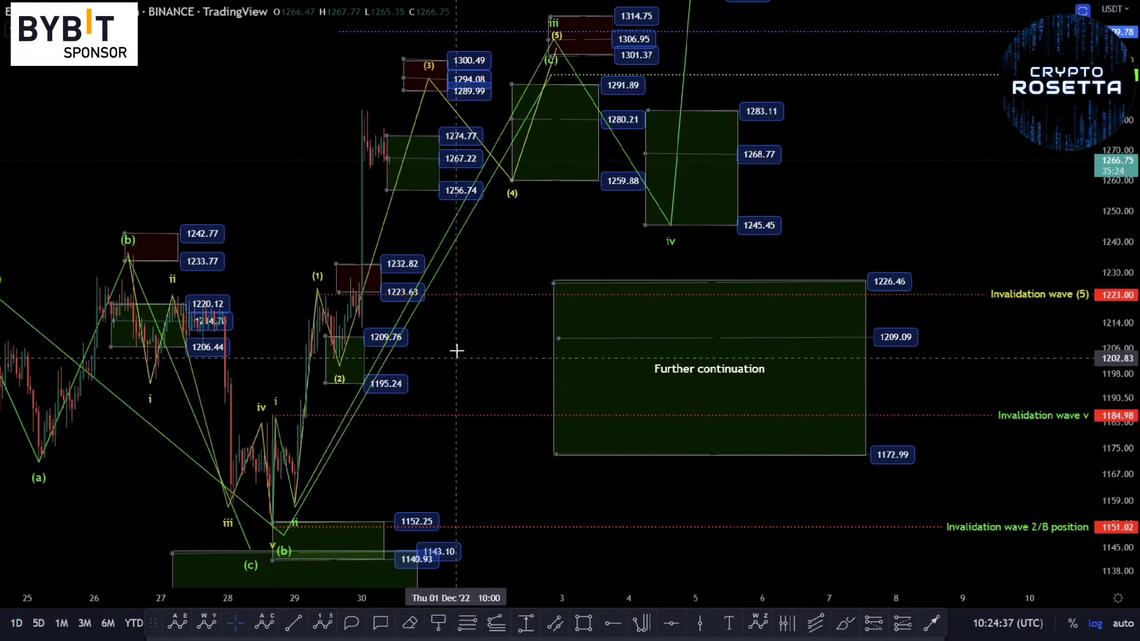
left_click_drag(453, 348, 430, 382)
left_click_drag(509, 237, 494, 259)
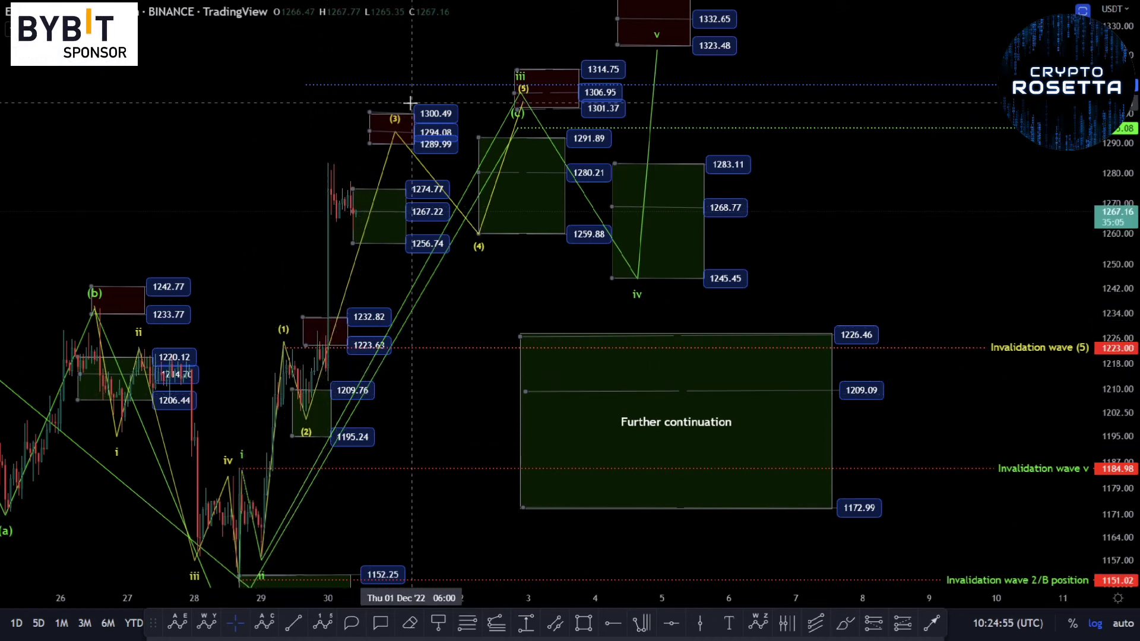
left_click_drag(519, 259, 527, 288)
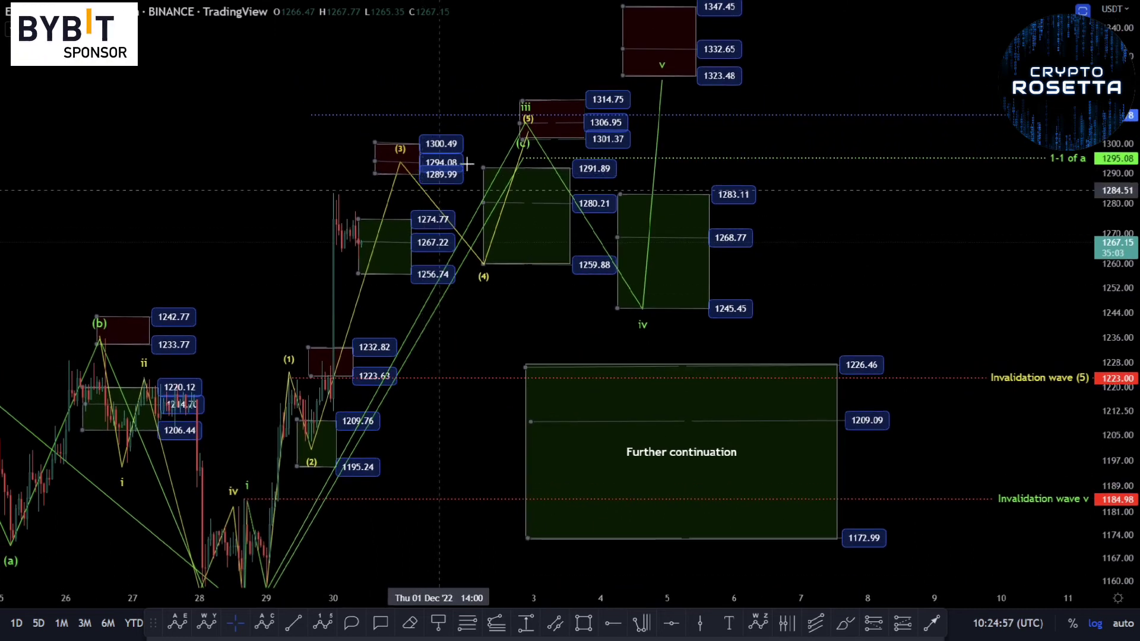
Examine the wave v target zone, the 1-1 of a level and the impulsive trigger level against the wider November count.
left_click_drag(506, 35, 455, 204)
scroll(1020, 242, "down", 1)
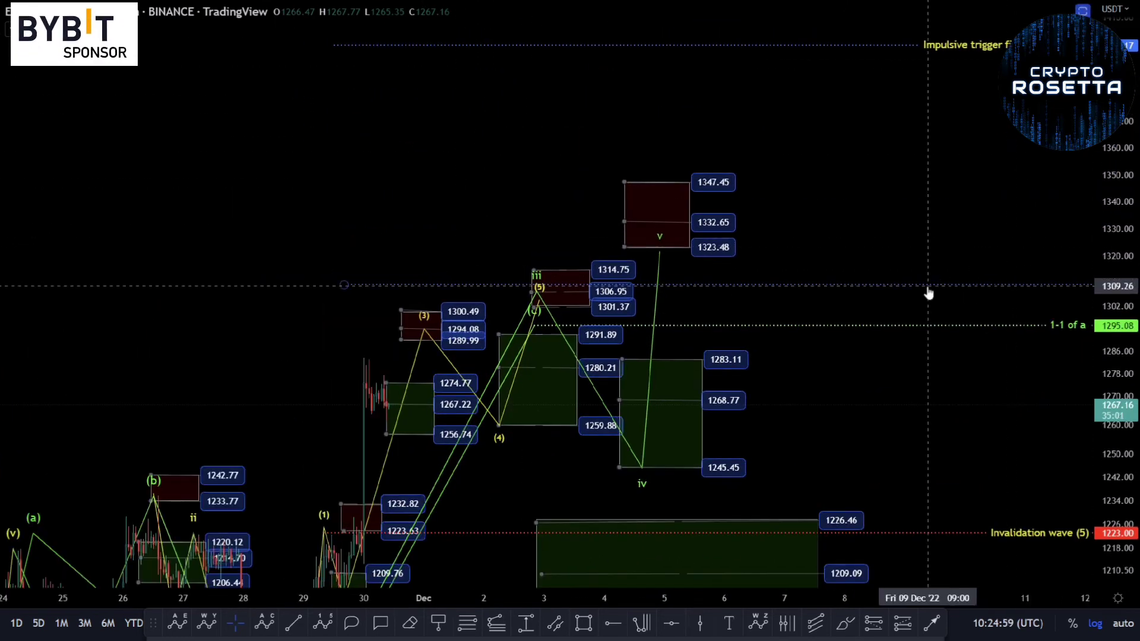
scroll(525, 365, "down", 3)
left_click_drag(494, 353, 425, 217)
scroll(1137, 237, "down", 3)
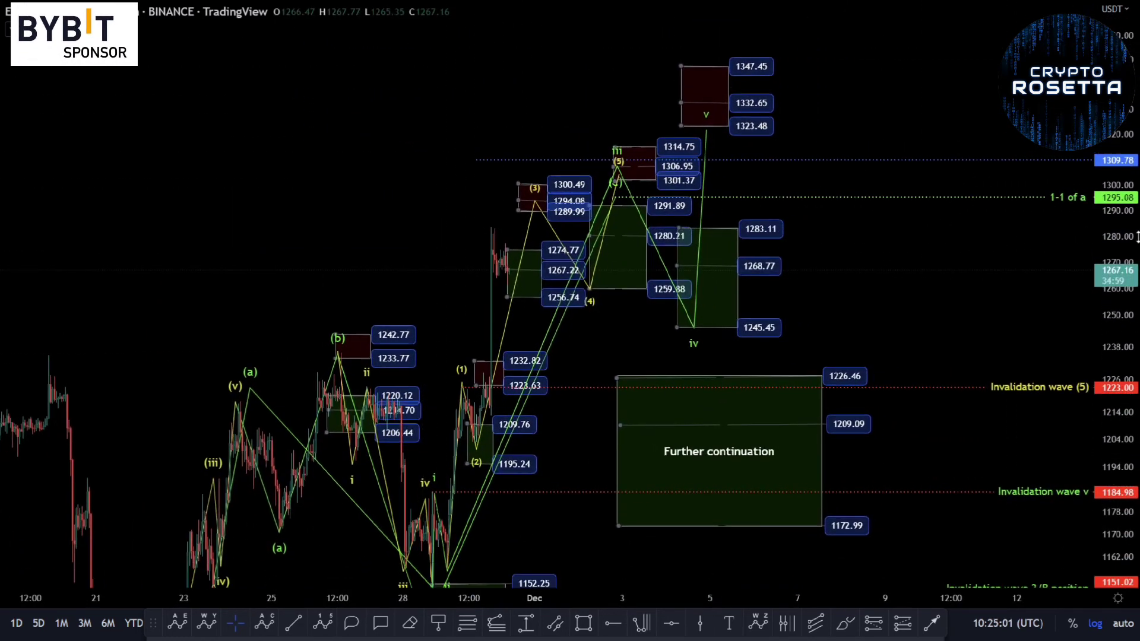
left_click_drag(1138, 237, 1136, 252)
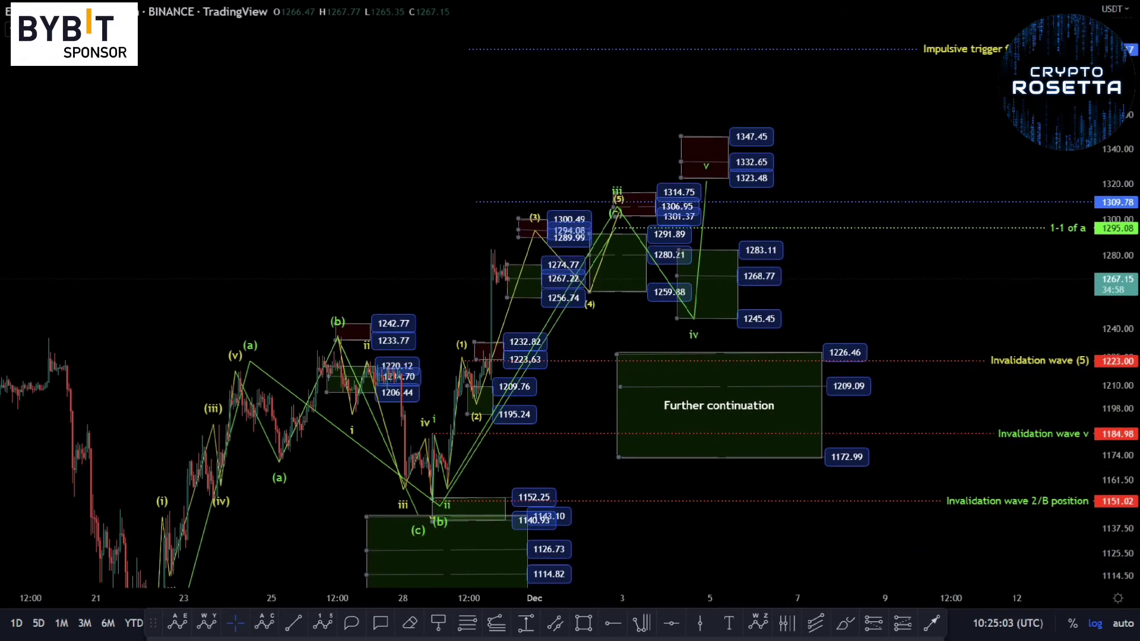
left_click_drag(412, 225, 412, 198)
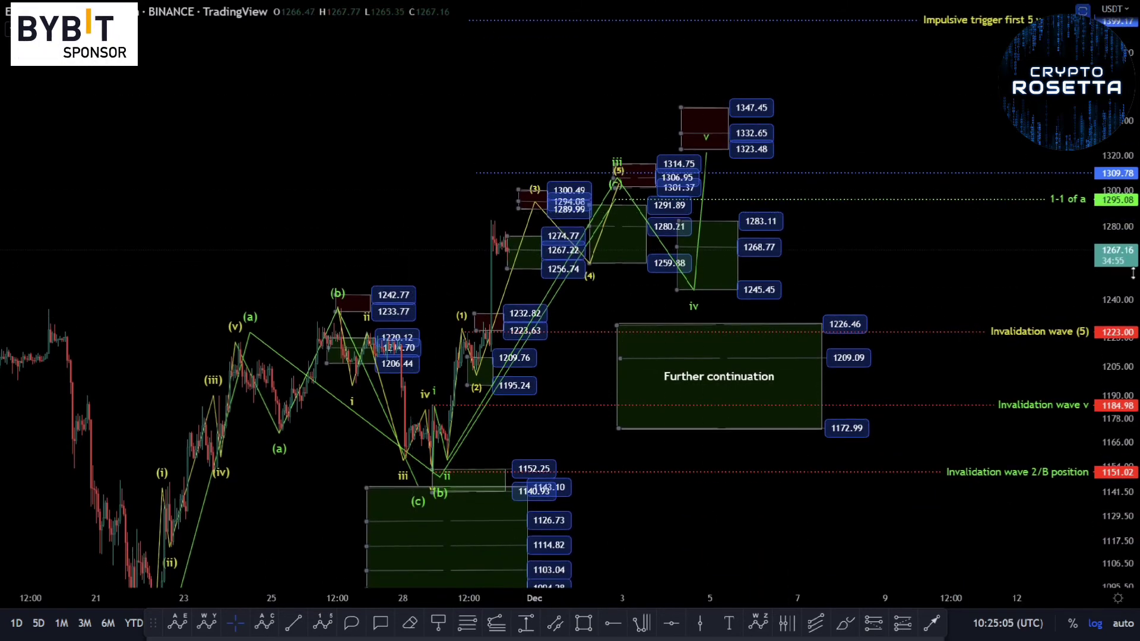
scroll(760, 317, "down", 2)
left_click_drag(441, 496, 440, 481)
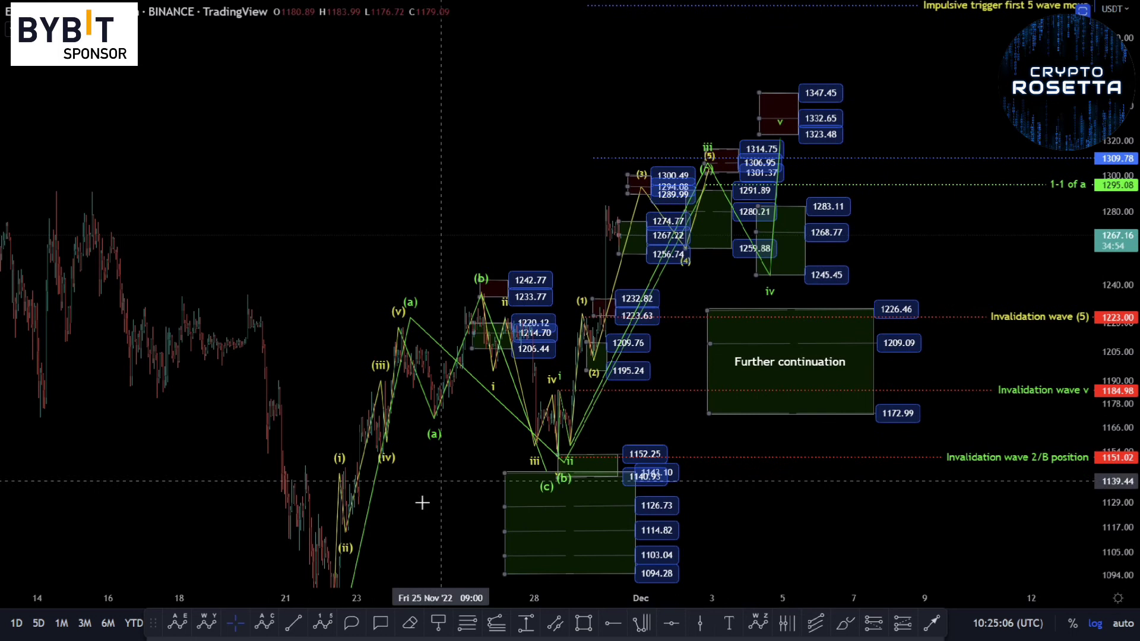
Draw a five-wave impulse starting at about 1089, with (1) at about 1252, (2) at about 1152, (4) at about 1310 and (5) above (3).
left_click(315, 628)
left_click(265, 584)
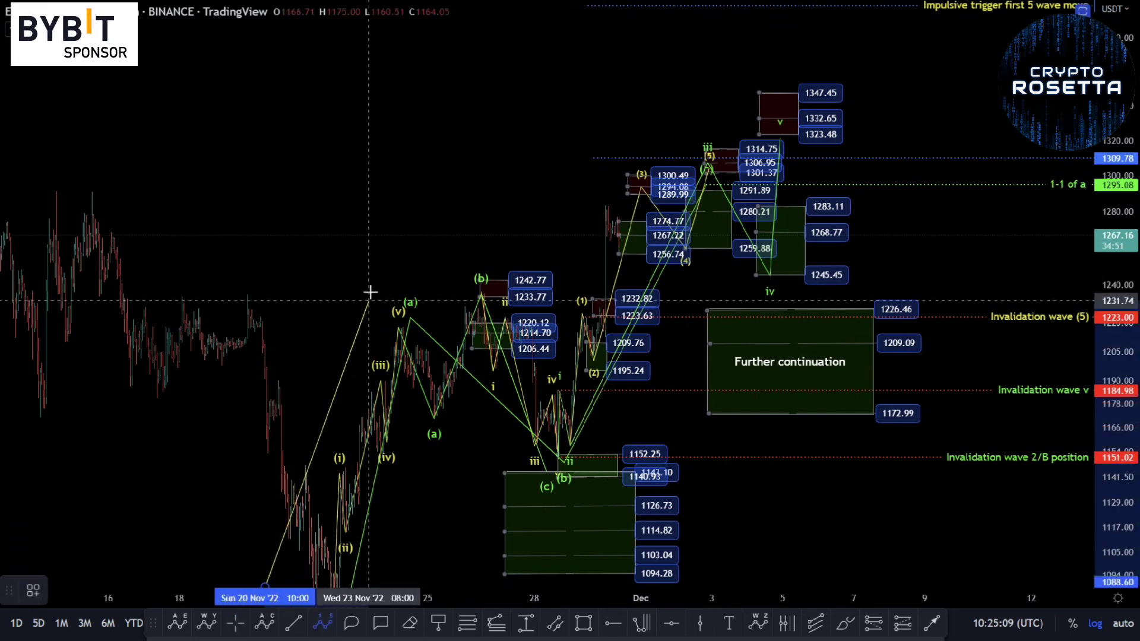
left_click(376, 262)
left_click(515, 456)
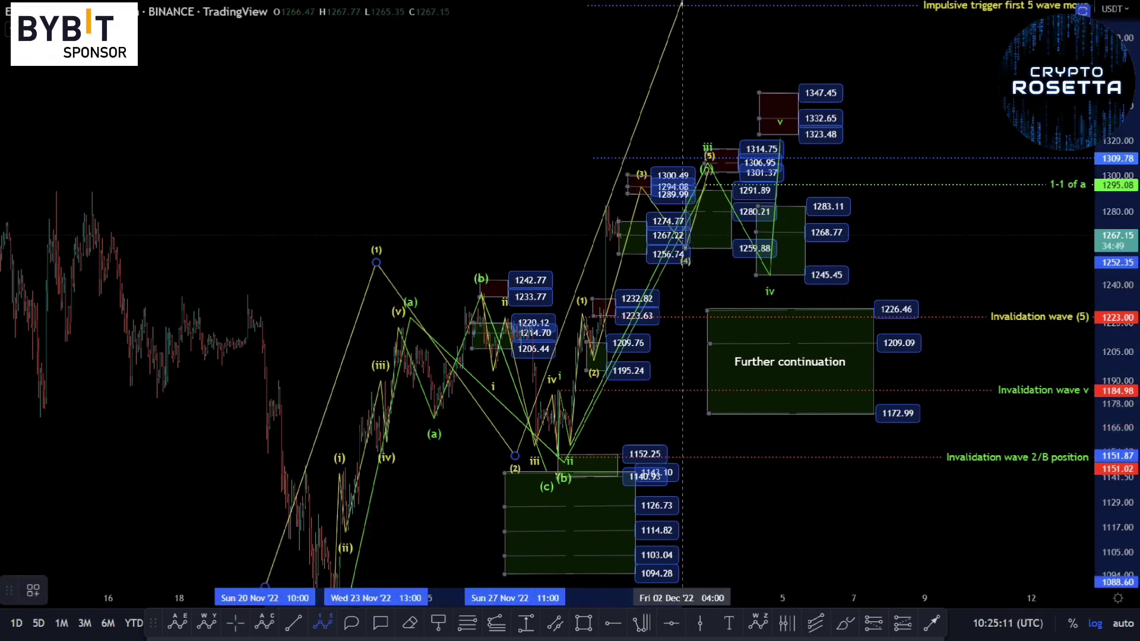
left_click(681, 4)
left_click(925, 158)
left_click(948, 5)
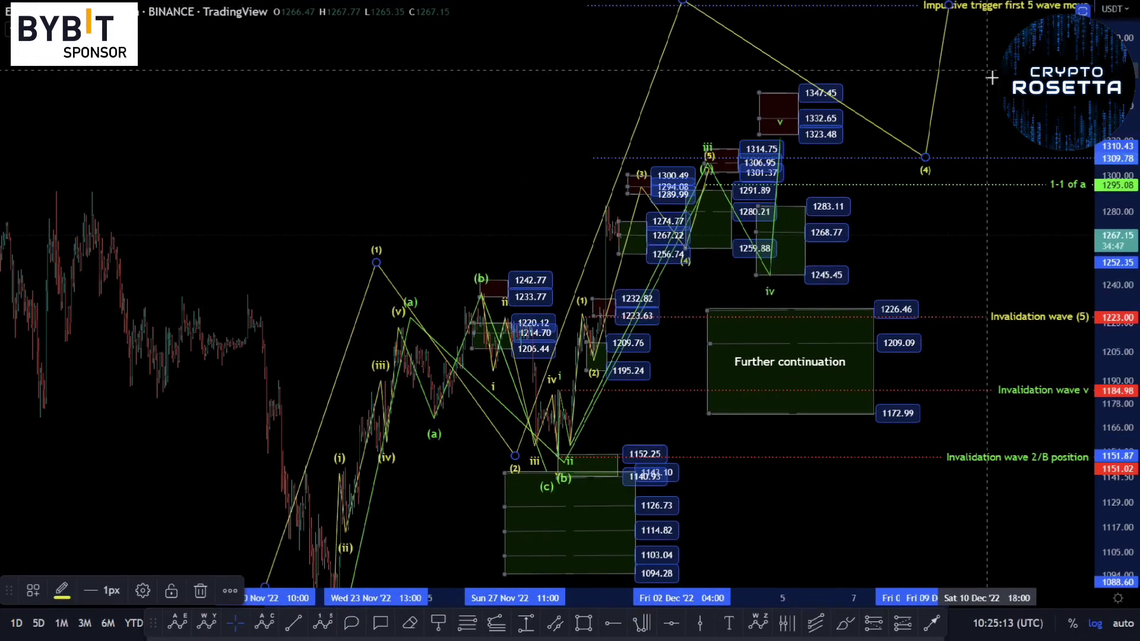
Draw an (a)-(b)-(c) correction from about 1080, with (a) at about 1349, (b) at about 1079 and (c) above the impulsive trigger level.
left_click_drag(991, 78, 923, 199)
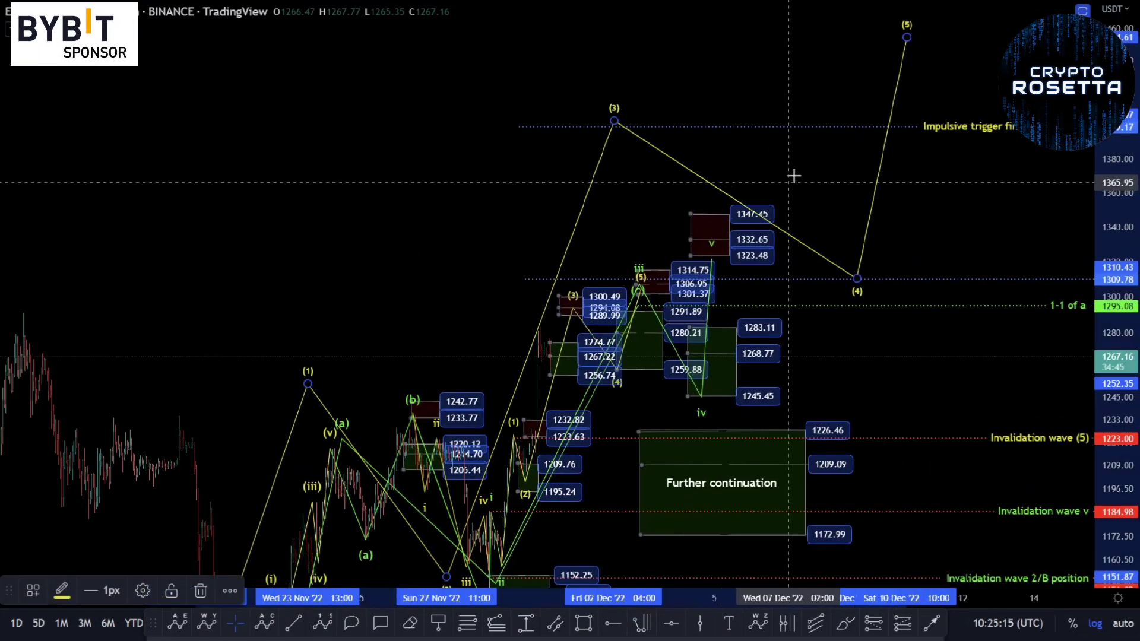
left_click_drag(793, 176, 928, 95)
scroll(341, 336, "down", 4)
left_click_drag(1121, 249, 1121, 441)
left_click_drag(609, 256, 507, 242)
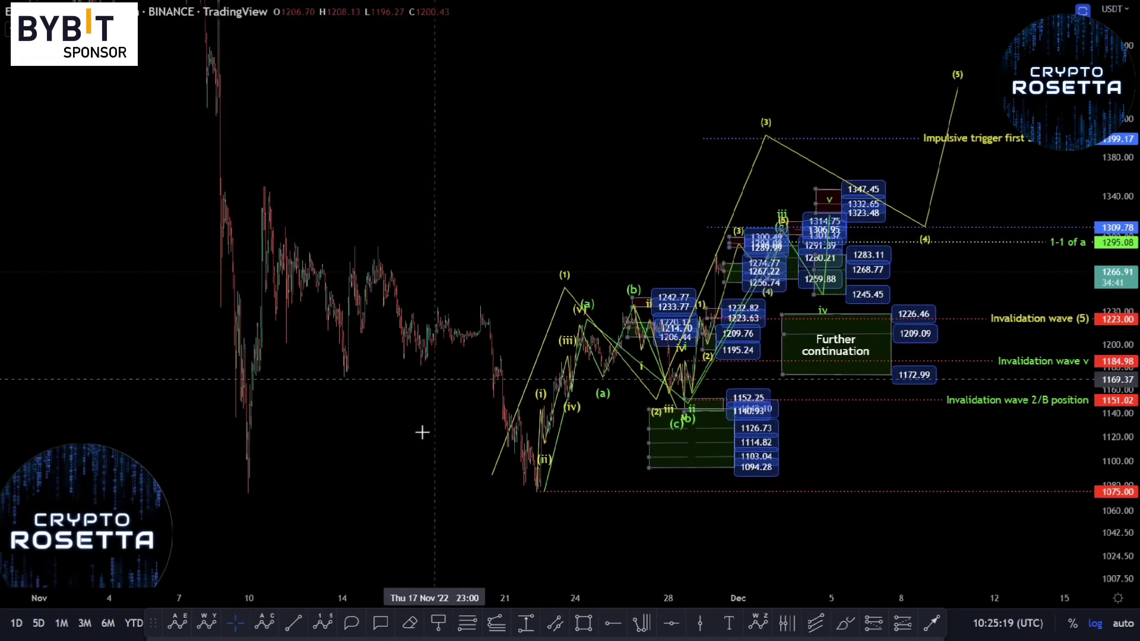
left_click(264, 623)
left_click(250, 482)
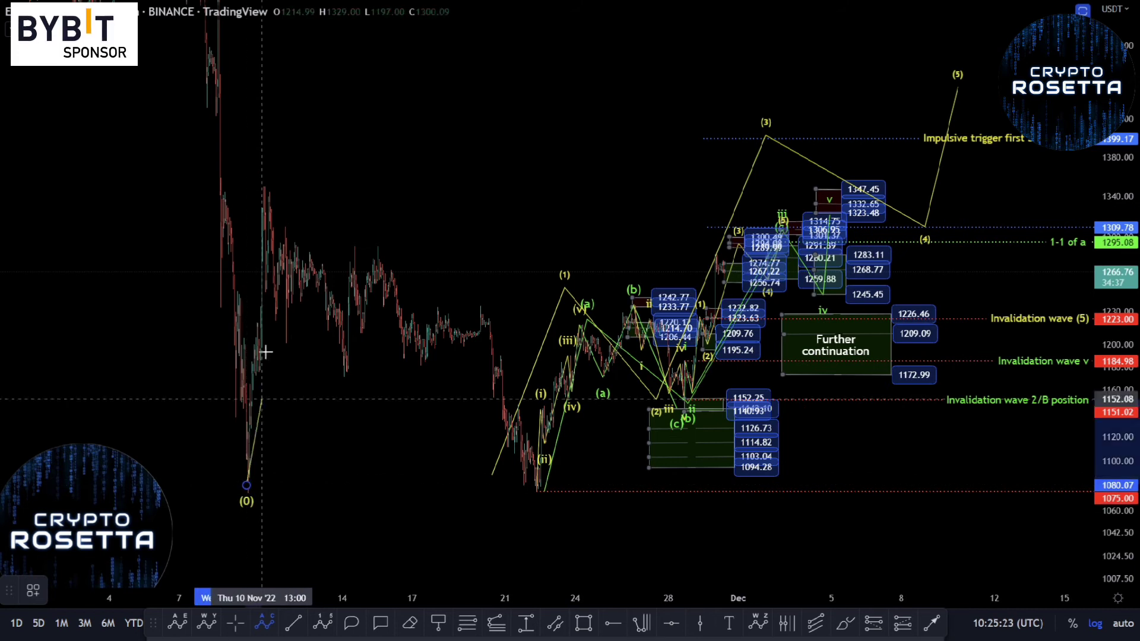
left_click(272, 188)
left_click(530, 486)
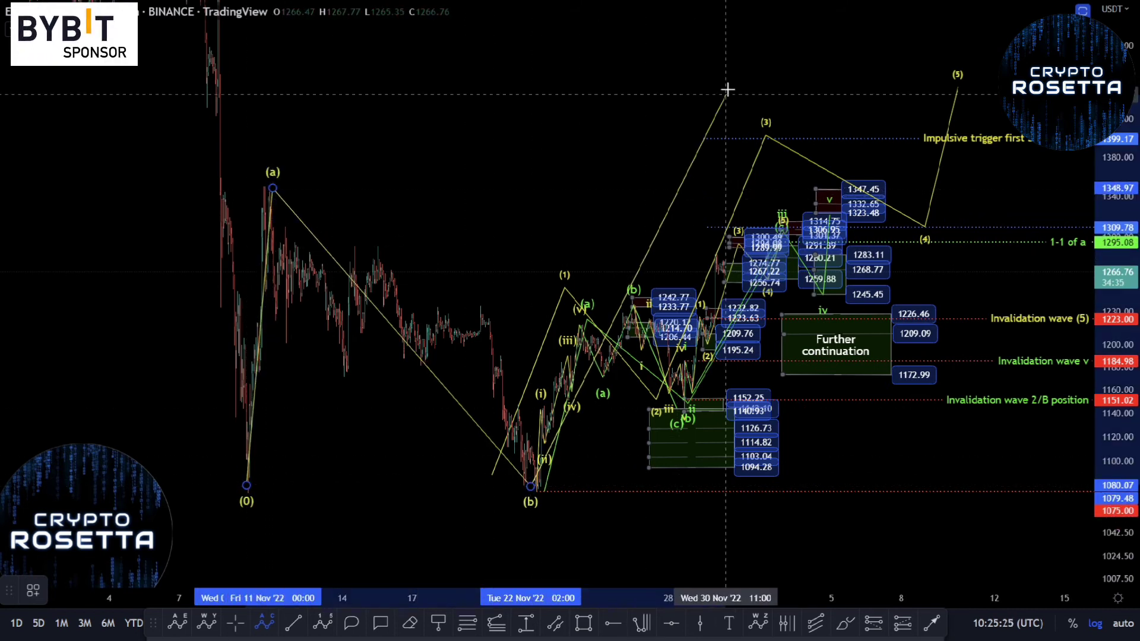
left_click(741, 64)
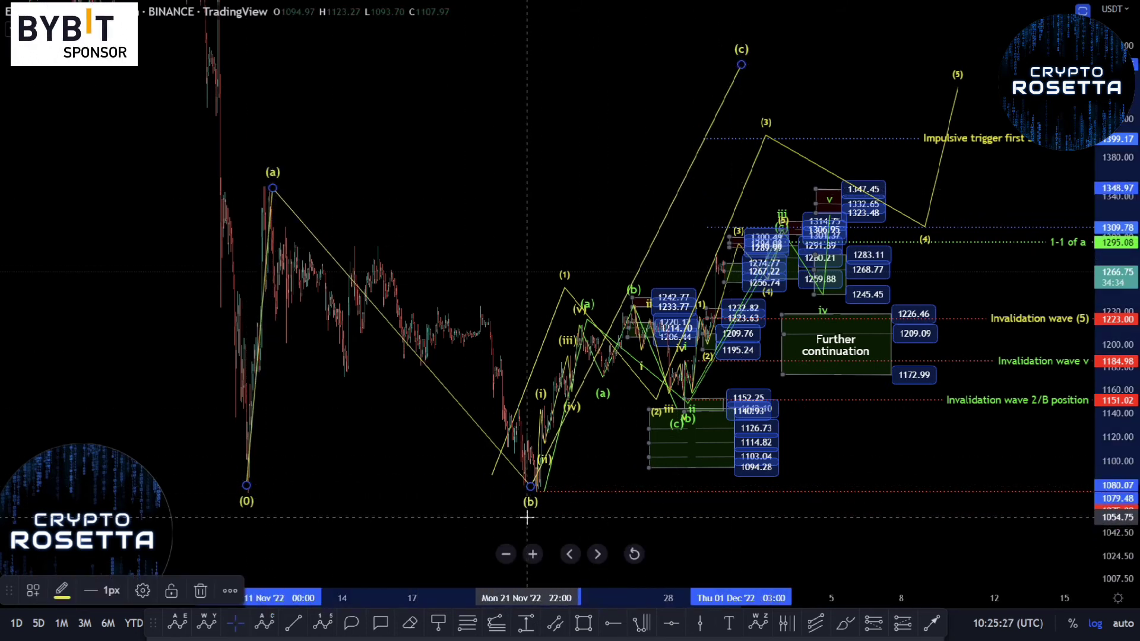
left_click_drag(890, 84, 767, 122)
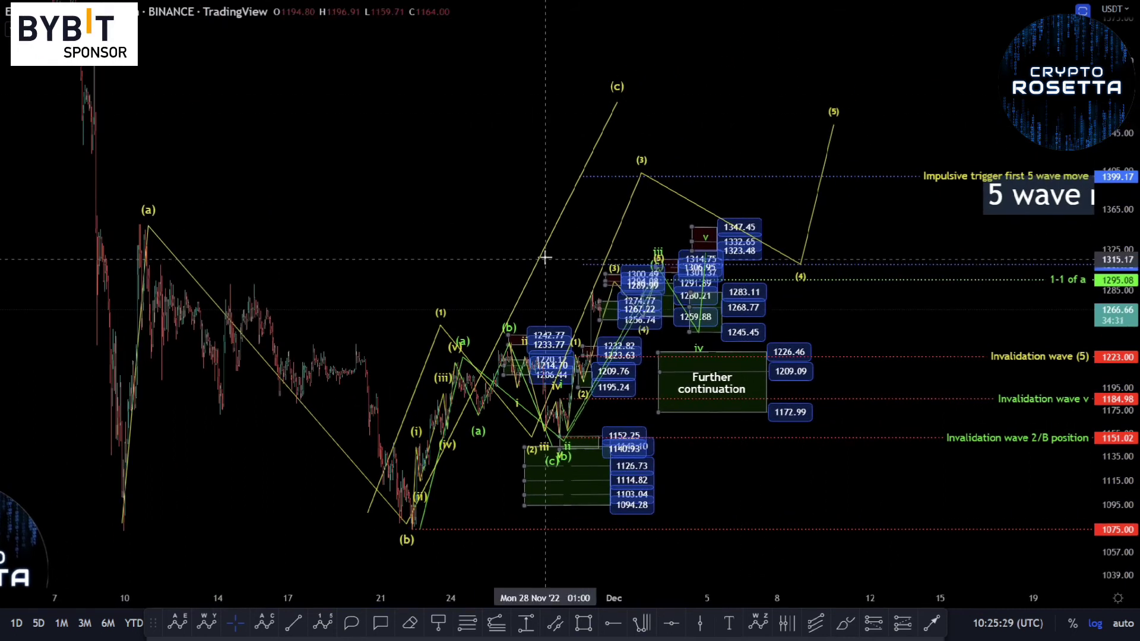
Examine the wave (4) and iv support zones, the Further continuation area and the structure around the 28 November low.
scroll(545, 257, "up", 5)
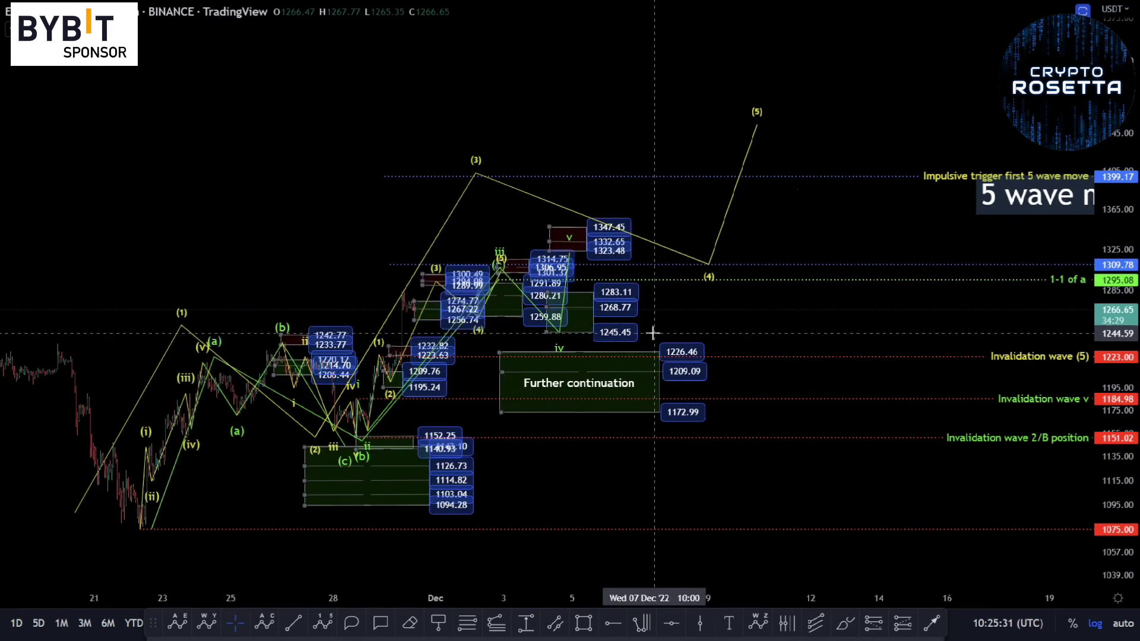
scroll(653, 333, "up", 5)
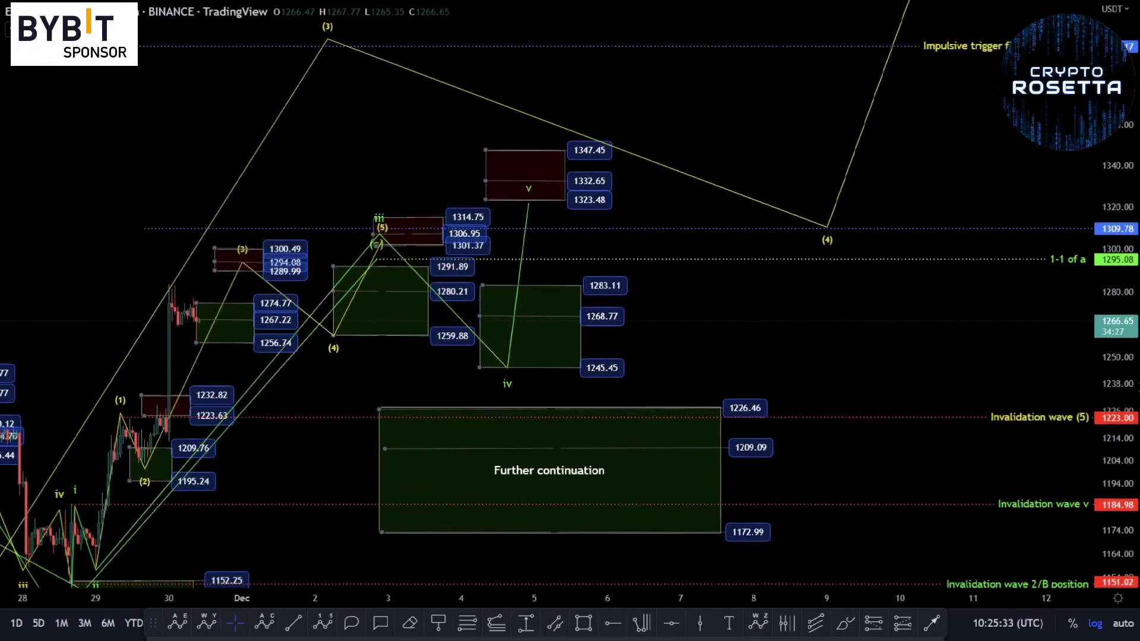
left_click_drag(725, 301, 848, 264)
left_click_drag(363, 402, 409, 322)
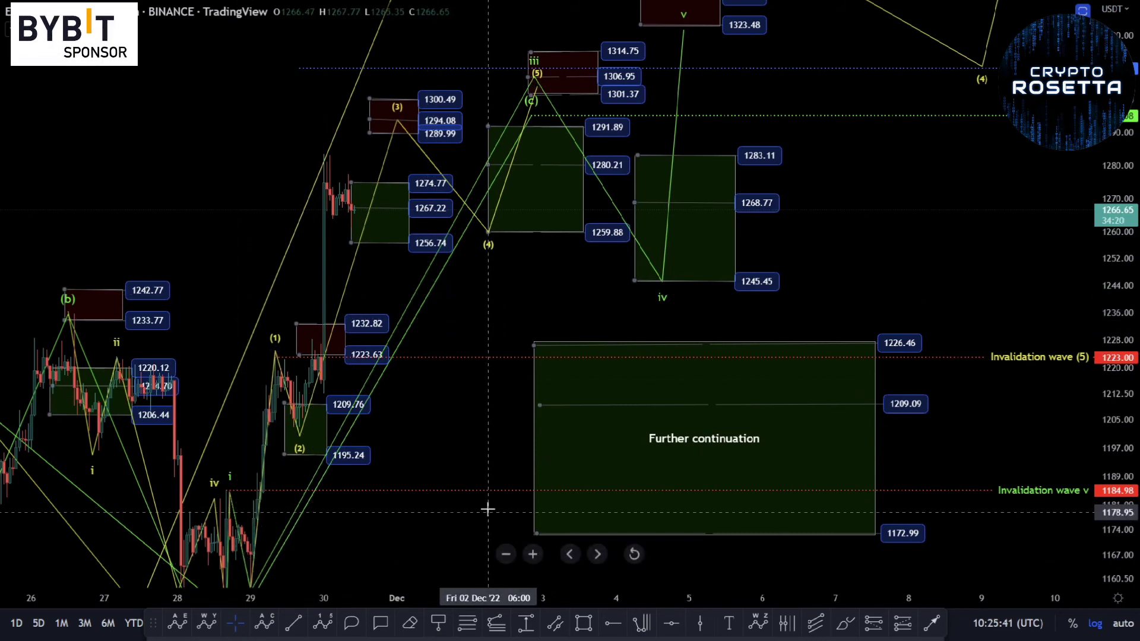
left_click_drag(462, 416, 519, 301)
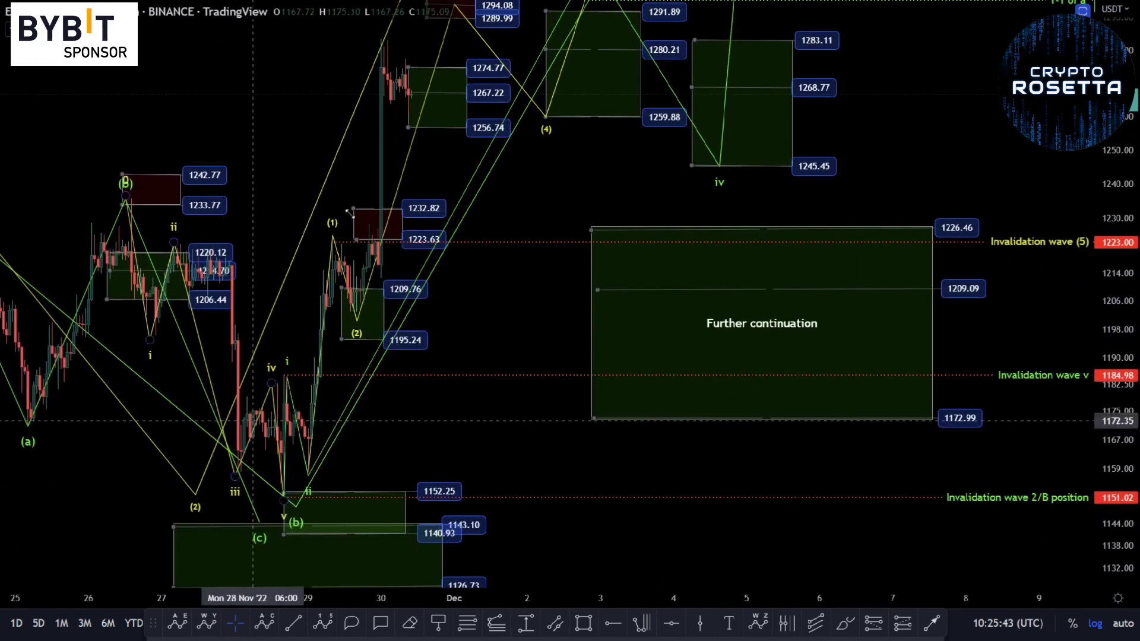
left_click_drag(567, 219, 558, 292)
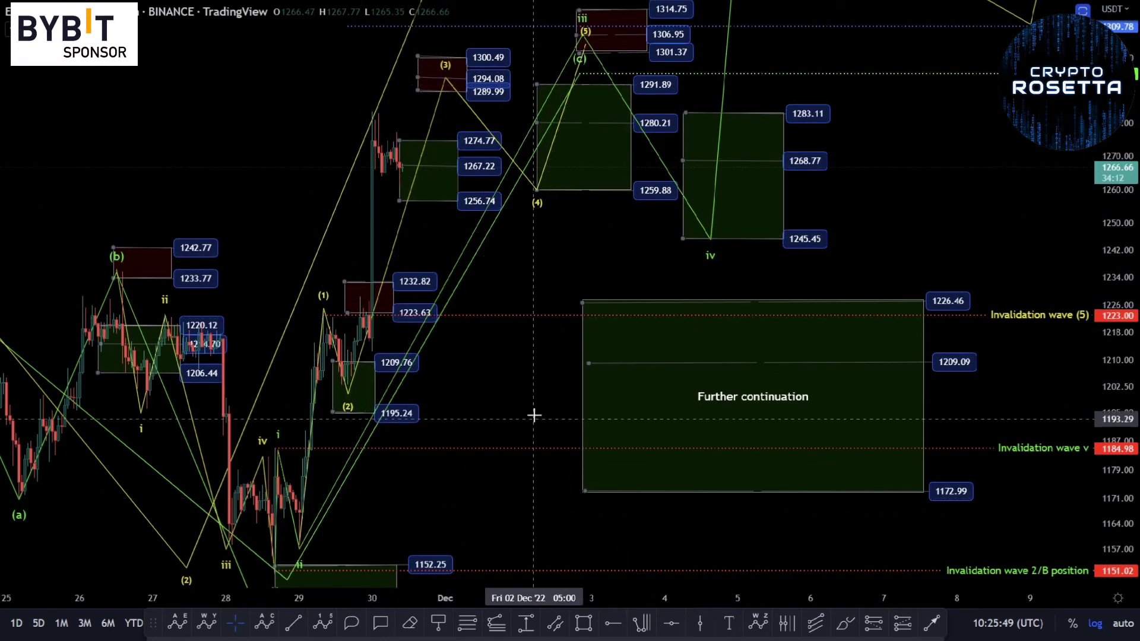
left_click_drag(534, 484, 575, 318)
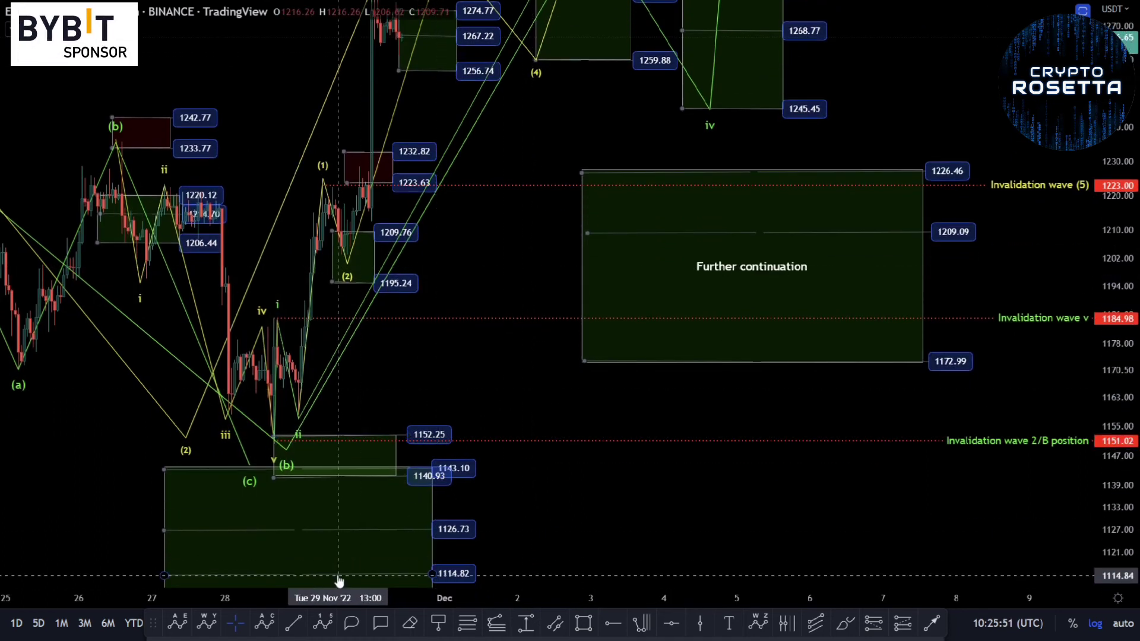
Examine the lower support zone beneath the (b) low, the wave 2/B invalidation level and the projected waves above them.
scroll(353, 535, "down", 3)
left_click_drag(746, 391, 625, 472)
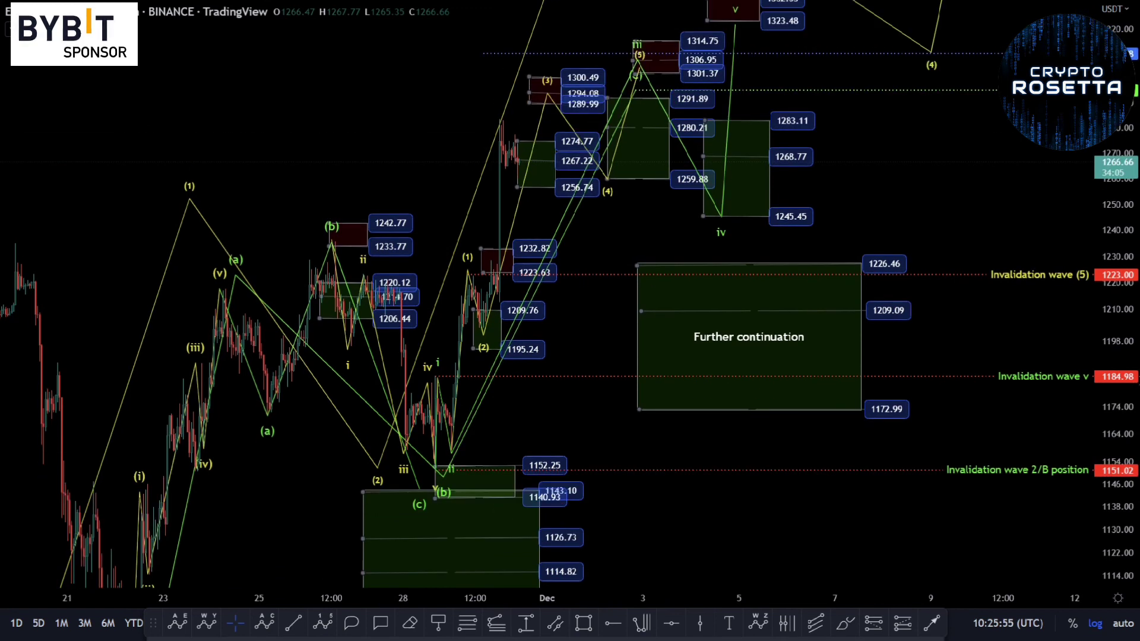
left_click_drag(618, 409, 544, 323)
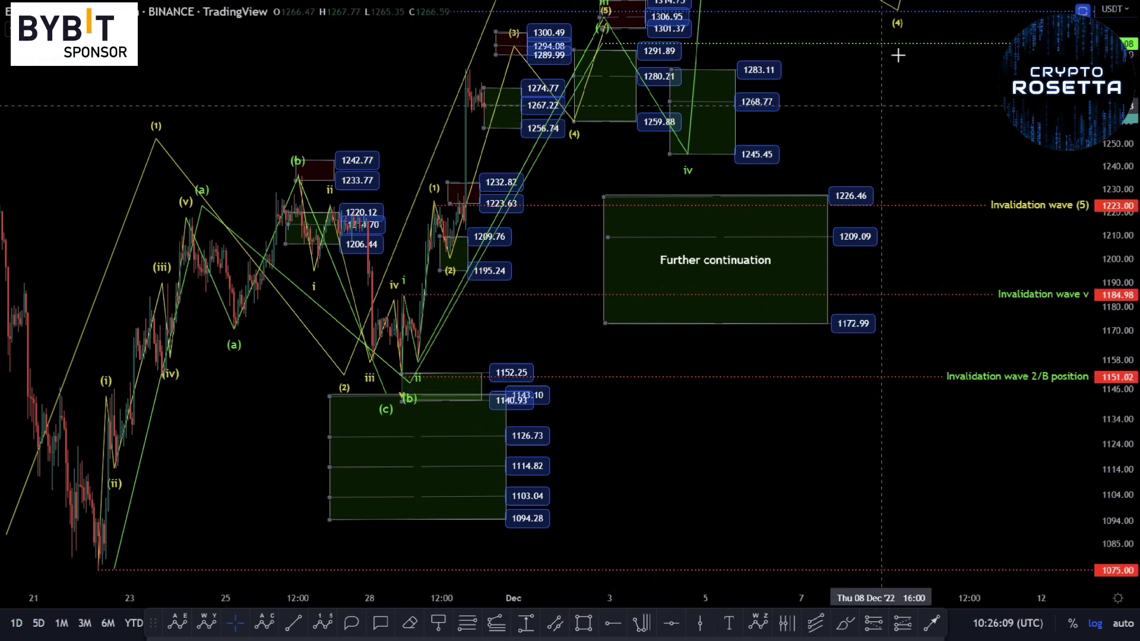
left_click_drag(867, 169, 856, 259)
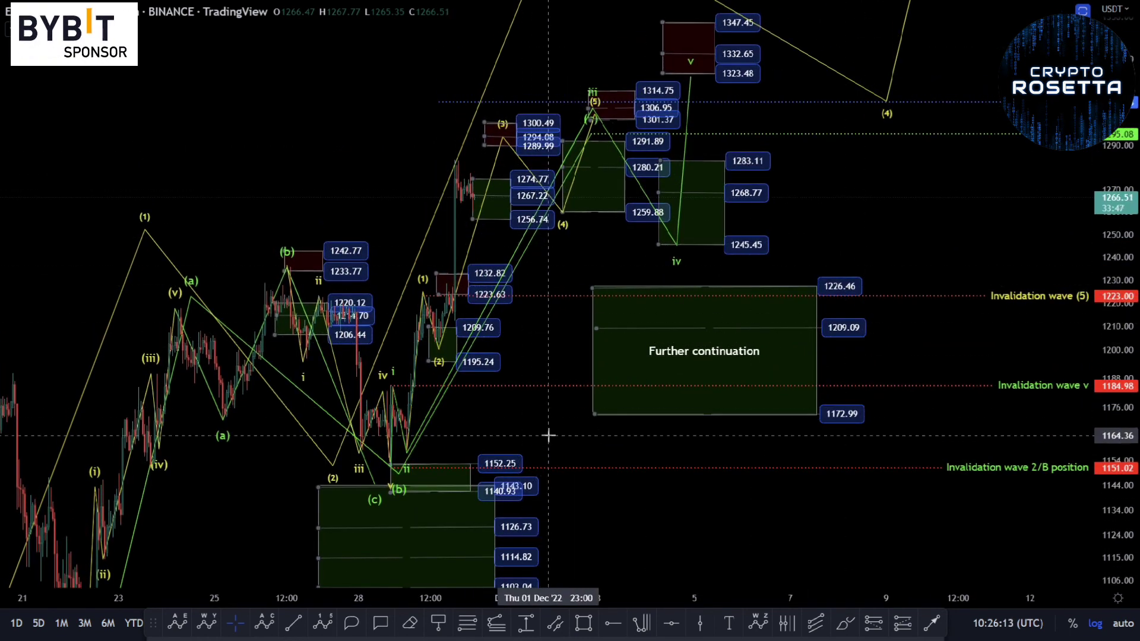
left_click_drag(548, 435, 548, 380)
left_click_drag(626, 443, 666, 319)
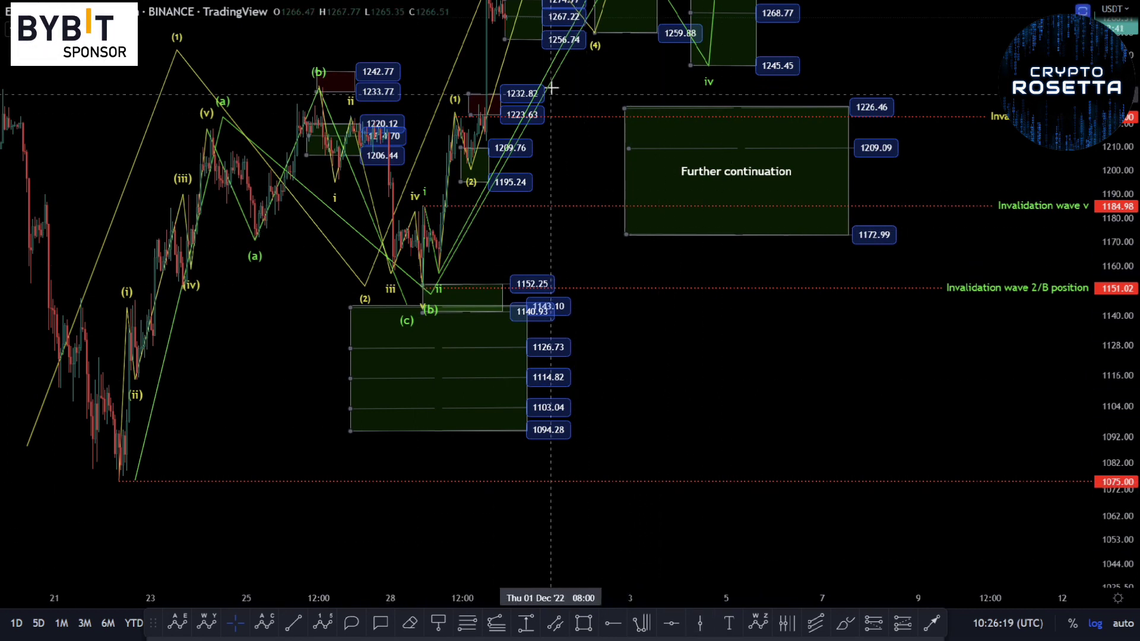
left_click_drag(551, 87, 573, 201)
left_click_drag(731, 565, 681, 468)
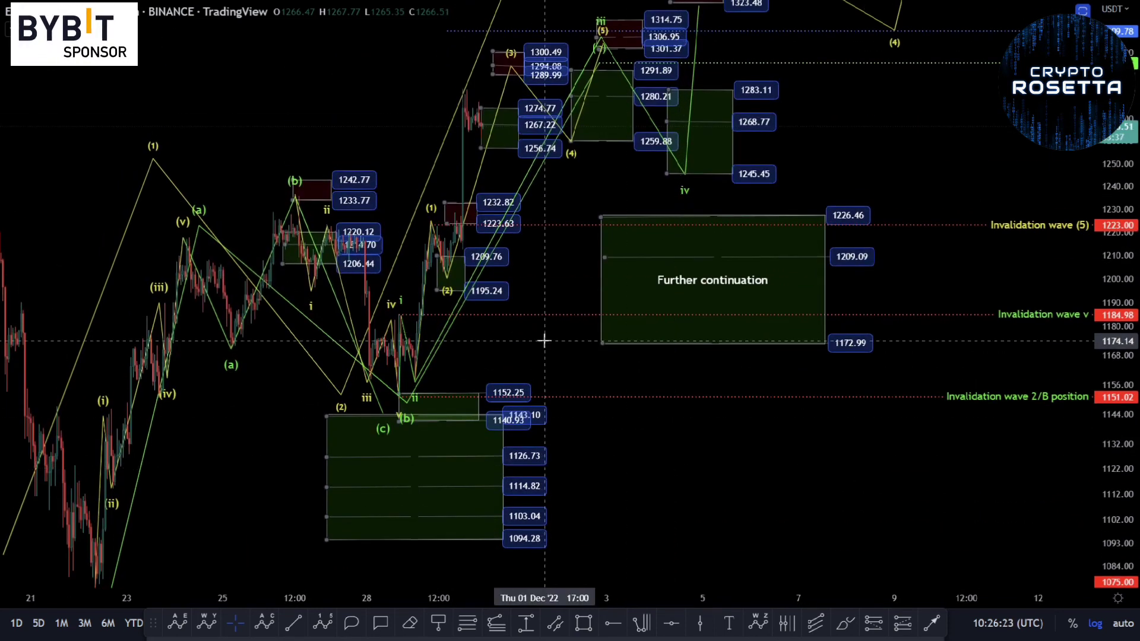